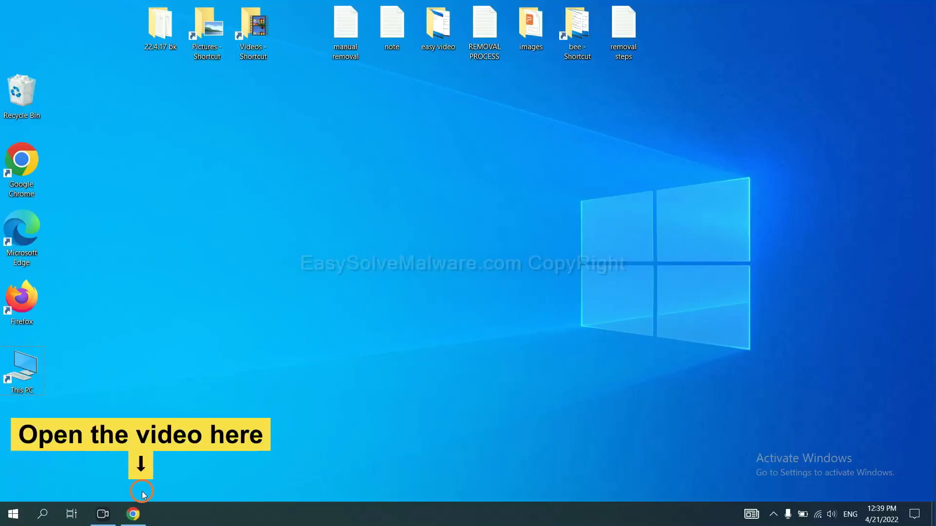
In Chrome, switch to the easysolvemalware.com removal guide and download SpyHunter for Windows.
left_click(141, 513)
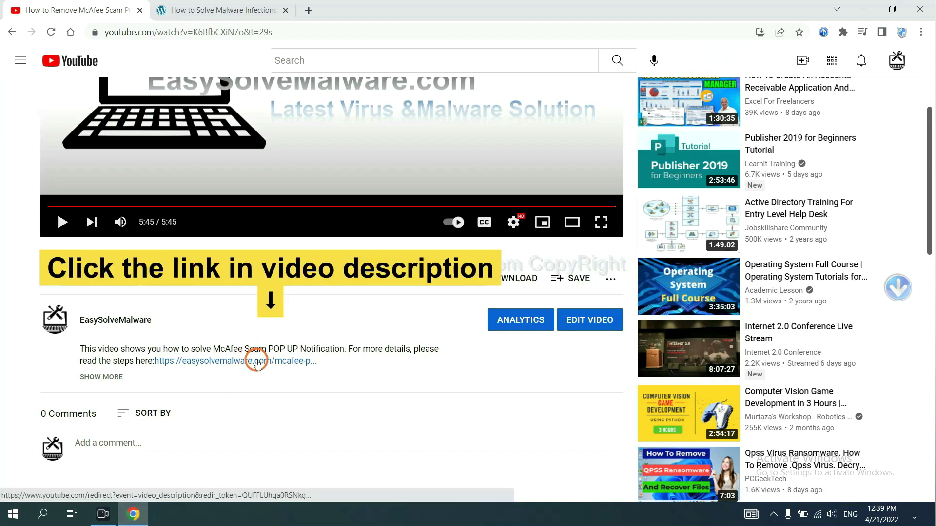
left_click(237, 8)
scroll(712, 154, "down", 3)
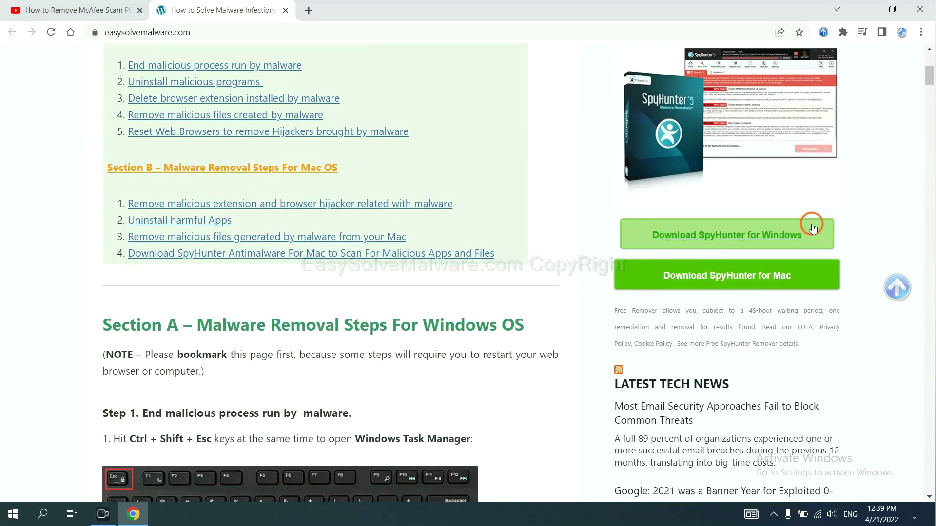
left_click(791, 232)
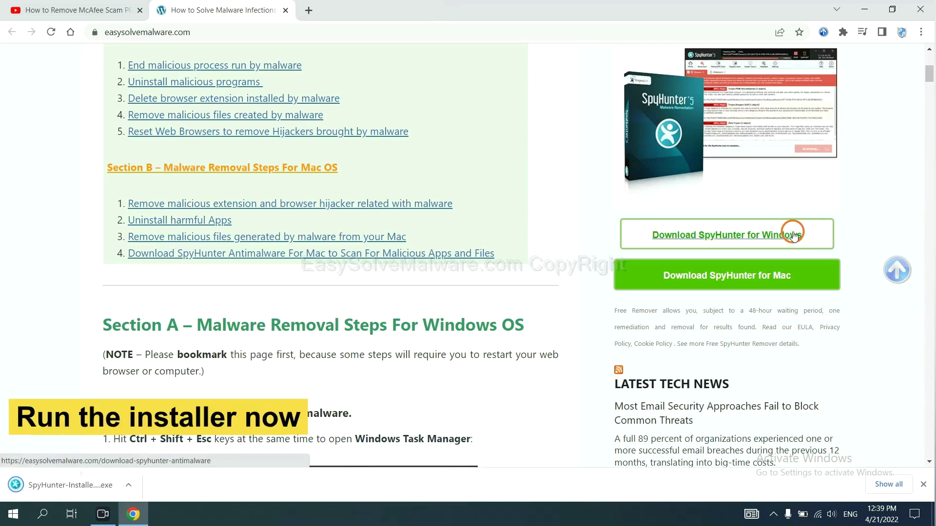
Run the SpyHunter installer in English, accept the EULA and Privacy Policy, and start installing.
left_click(59, 487)
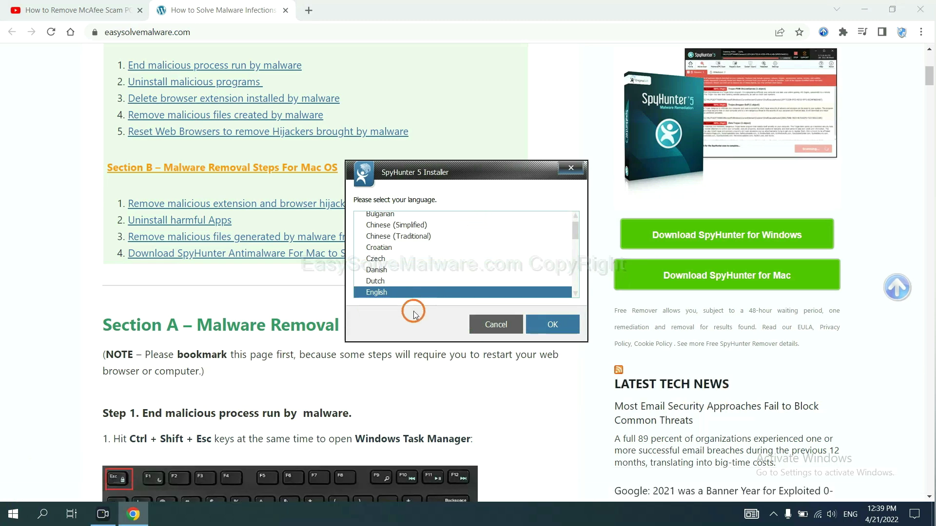
left_click(539, 323)
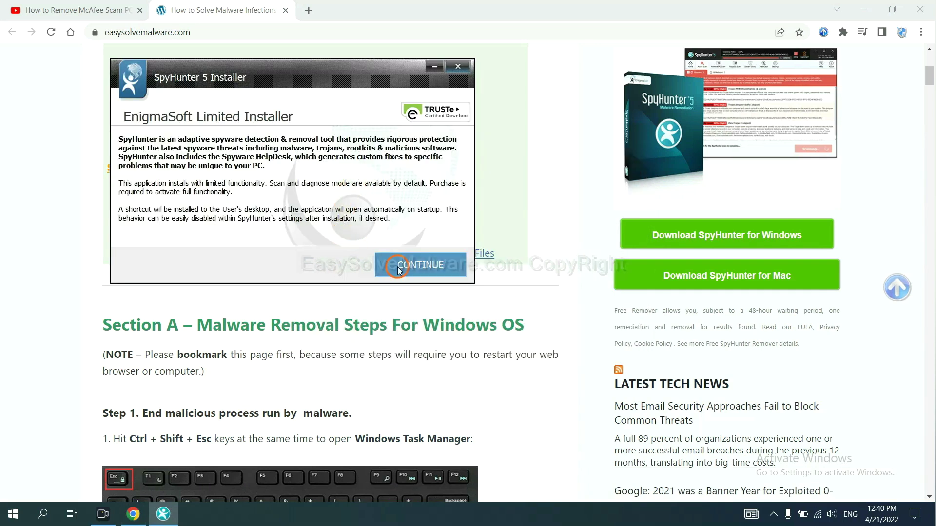
left_click(399, 268)
left_click(300, 235)
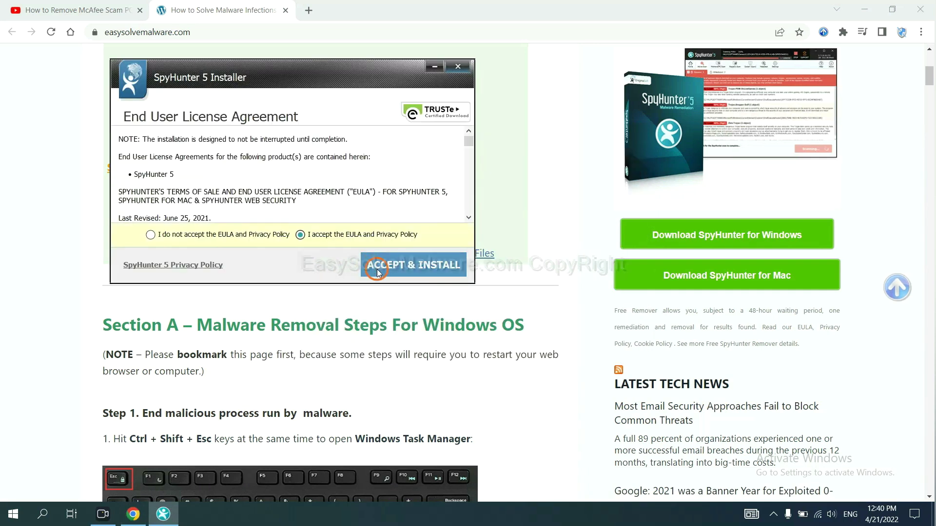
left_click(378, 269)
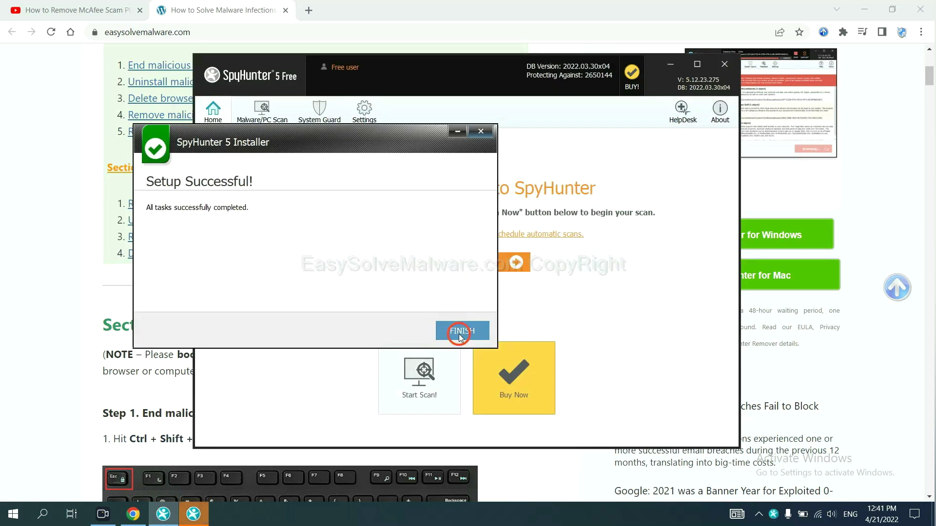
Open SpyHunter, scan the computer, then move past the remove360.bat unknown object to registration.
left_click(462, 330)
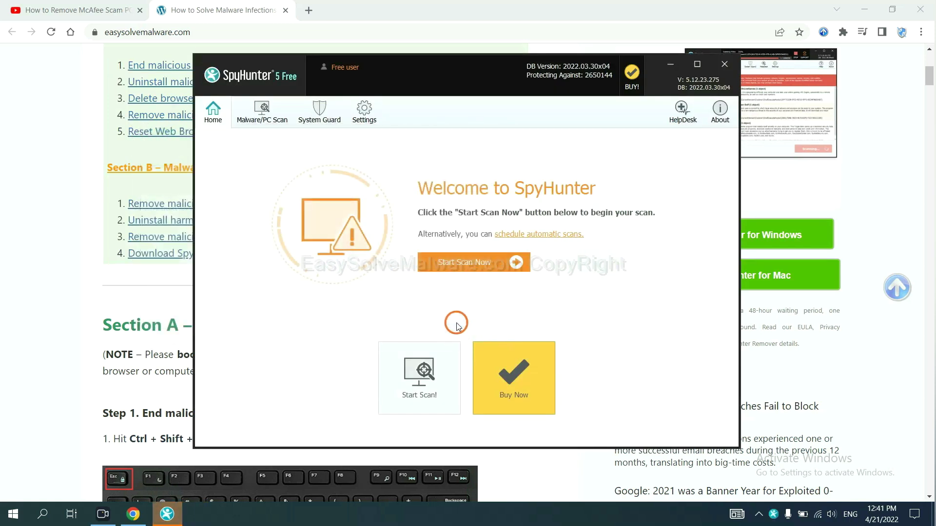
left_click(459, 265)
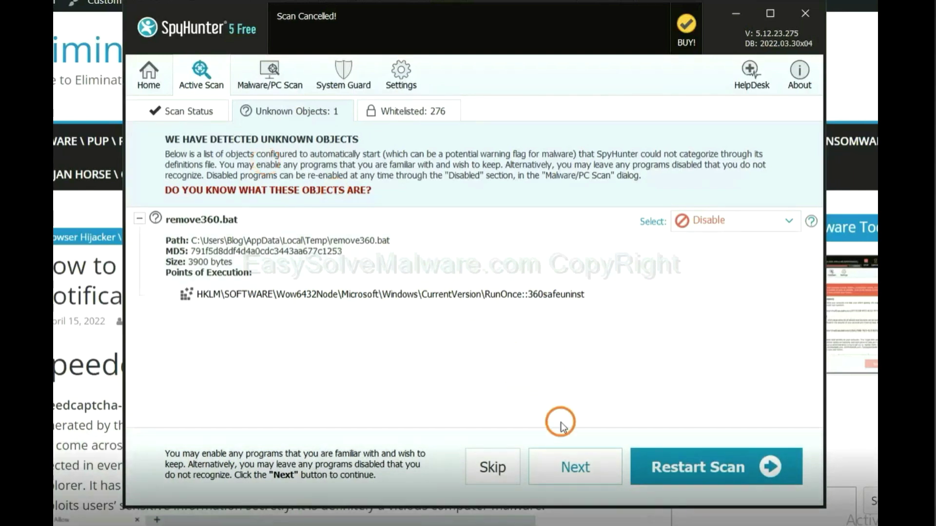
left_click(575, 471)
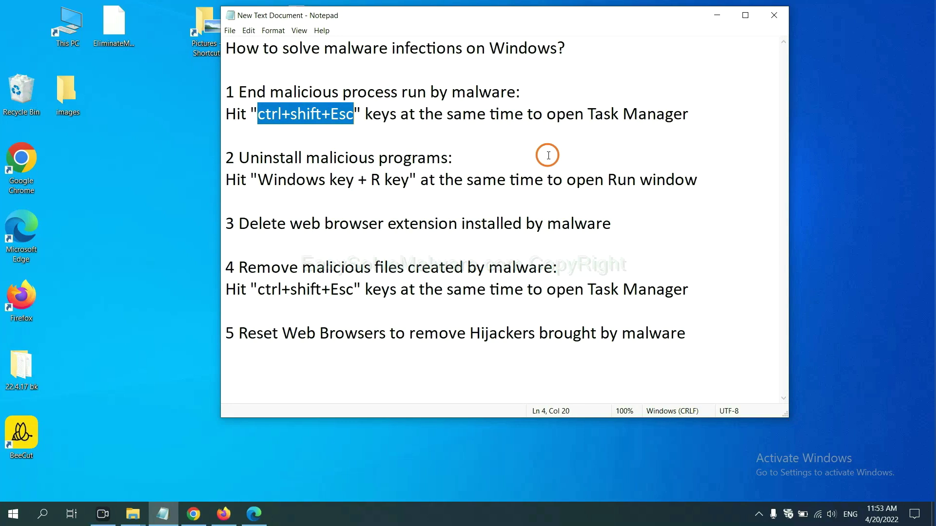
Highlight the ctrl+shift+Esc shortcut on step 1 of the Notepad notes.
left_click(333, 116)
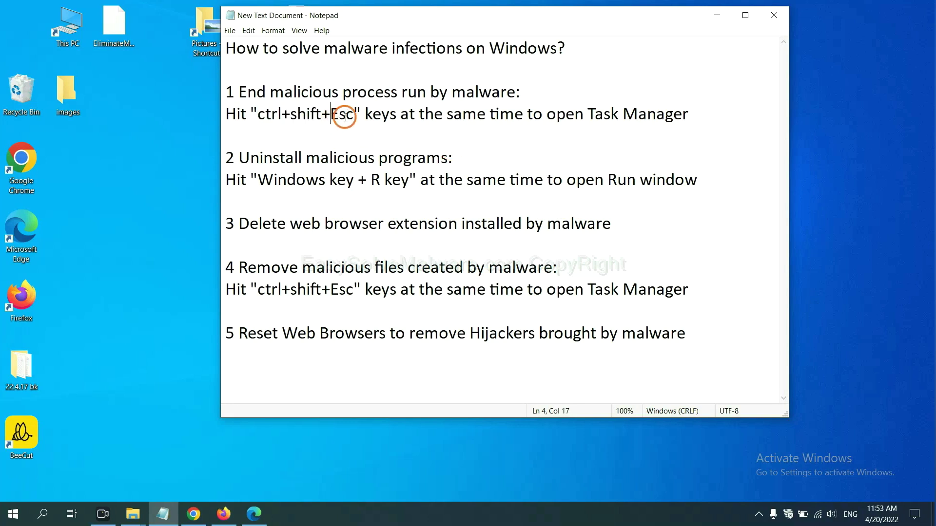
left_click_drag(354, 115, 260, 117)
Open Task Manager and select the System and Usermode Font Driver Host processes.
key("ctrl+shift+Escape")
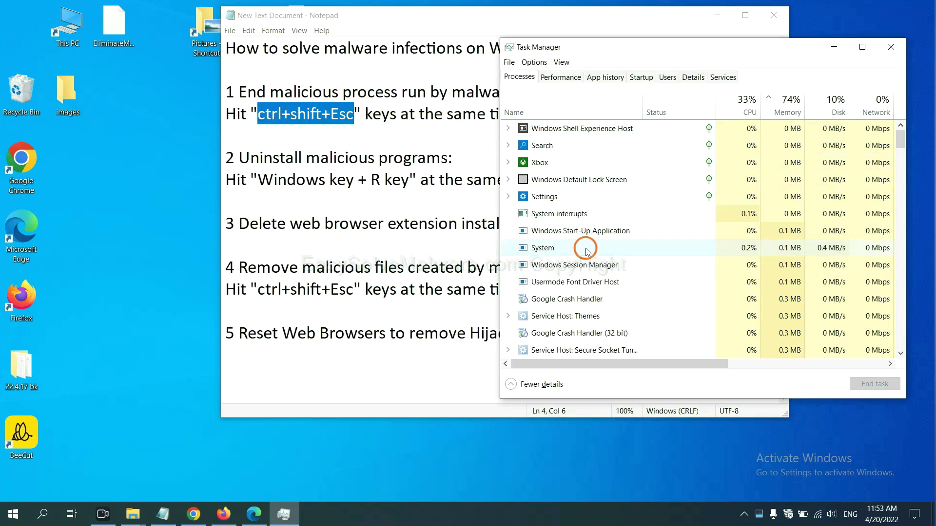
left_click(623, 247)
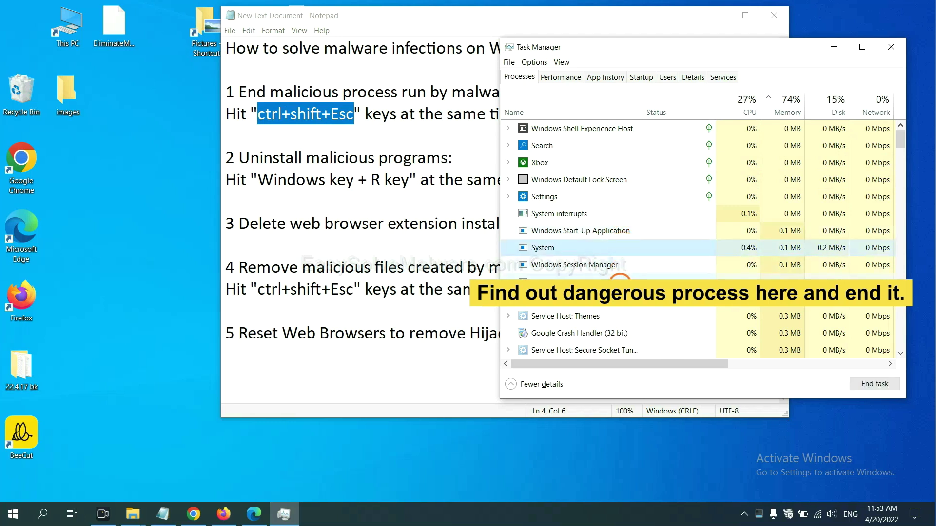
left_click(620, 281)
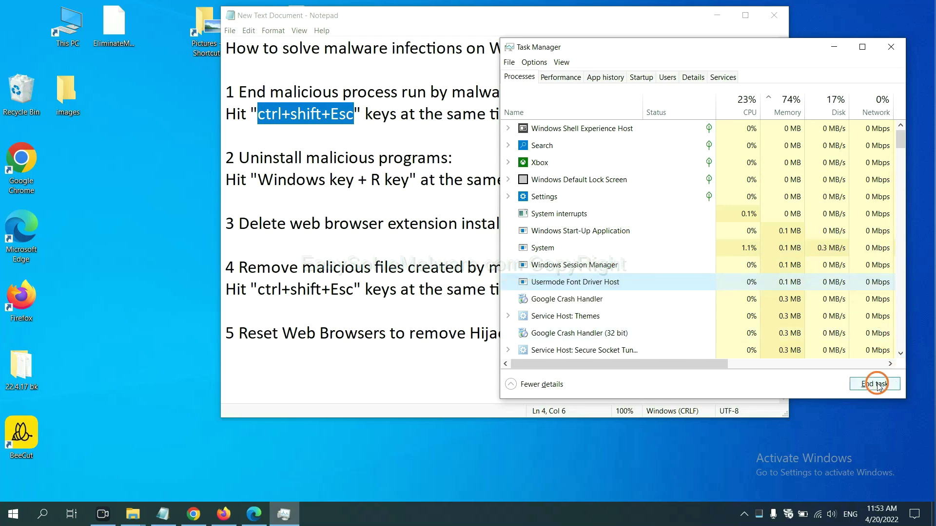
Close Task Manager and highlight the Run window shortcut in step 2 of the notes.
left_click(888, 49)
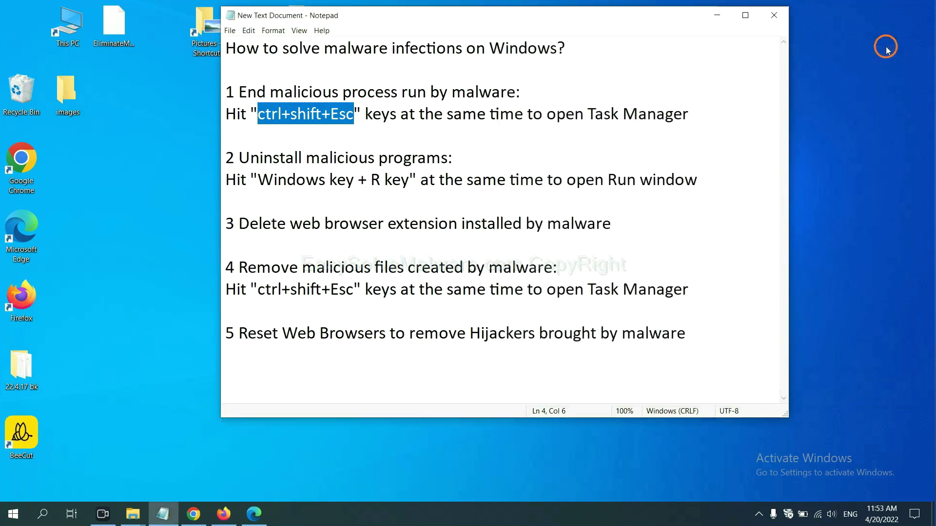
left_click(583, 200)
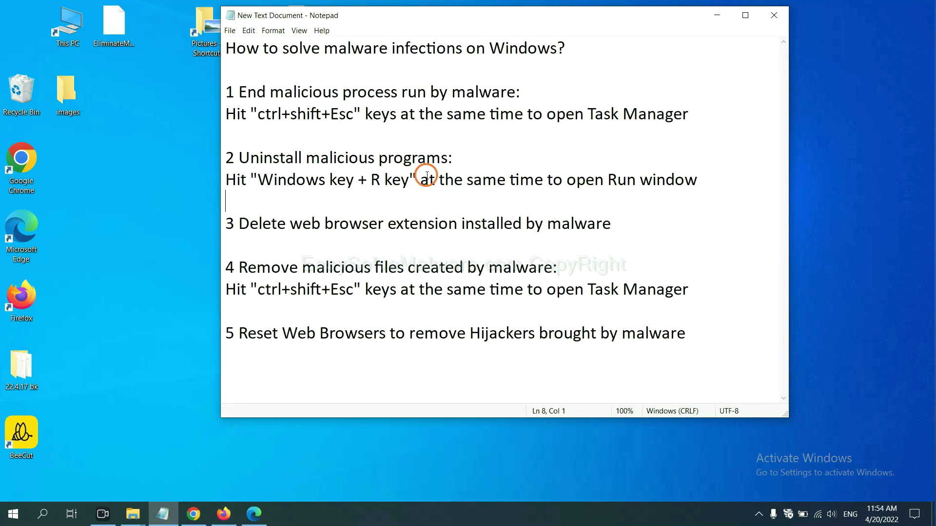
left_click_drag(257, 180, 408, 190)
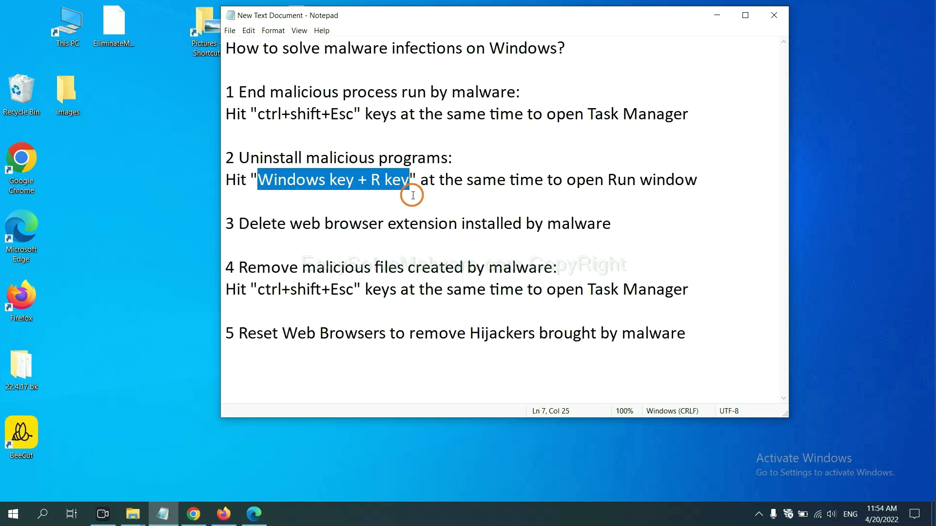
Open the Run dialog beside the notes and run the 'control panel' command.
key("super+r")
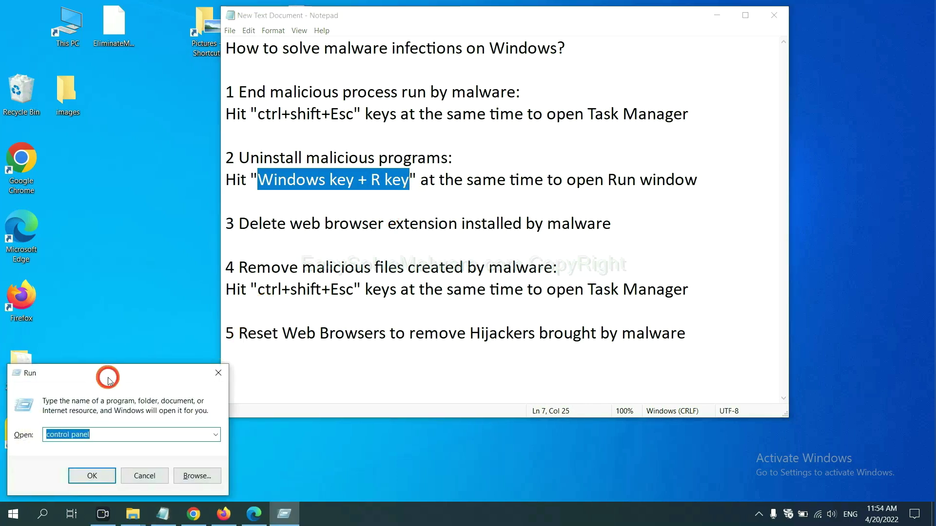
left_click_drag(141, 373, 746, 156)
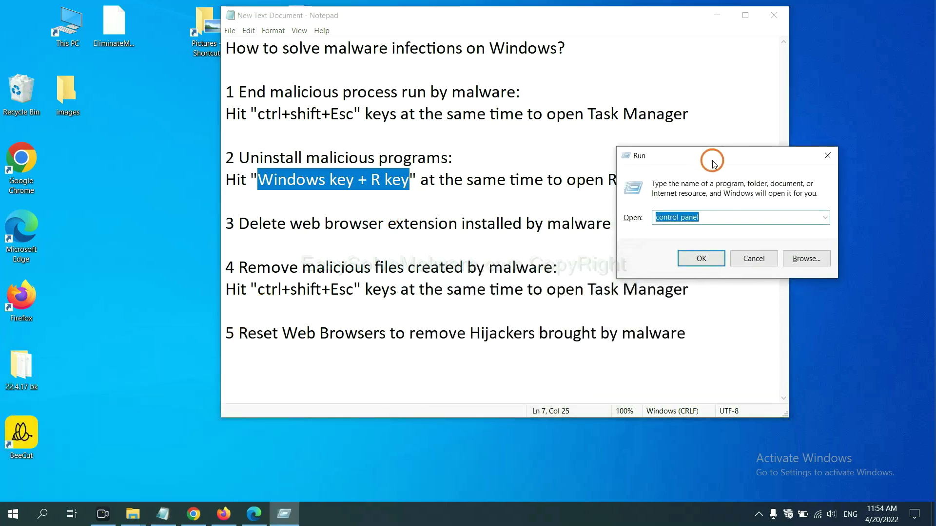
left_click(719, 216)
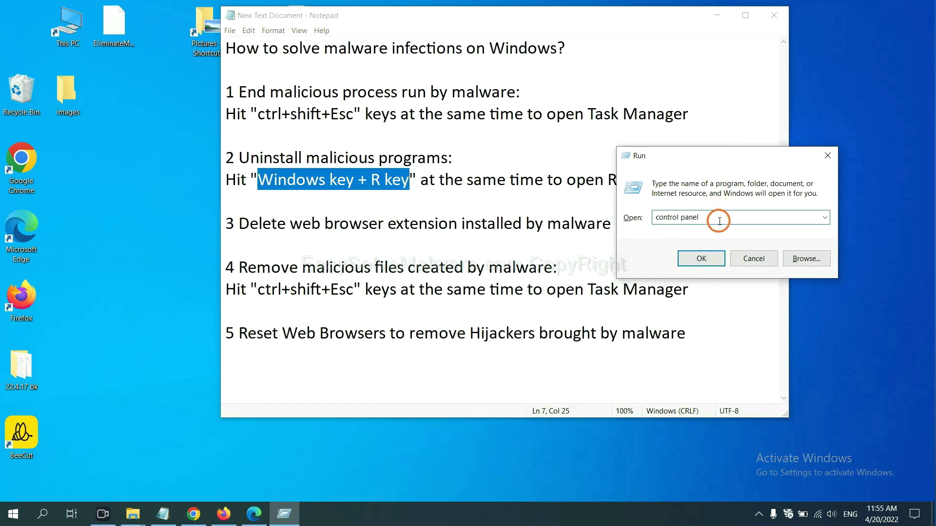
left_click_drag(721, 217, 639, 217)
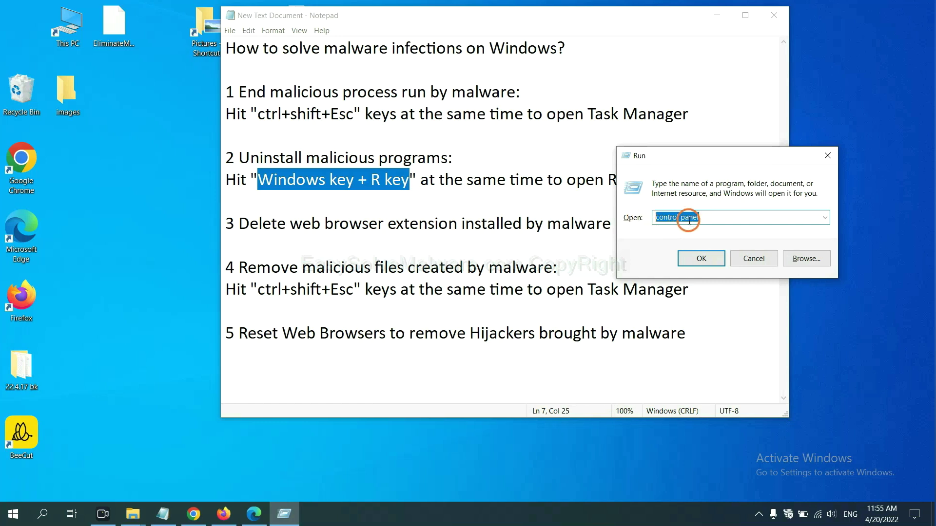
left_click(698, 264)
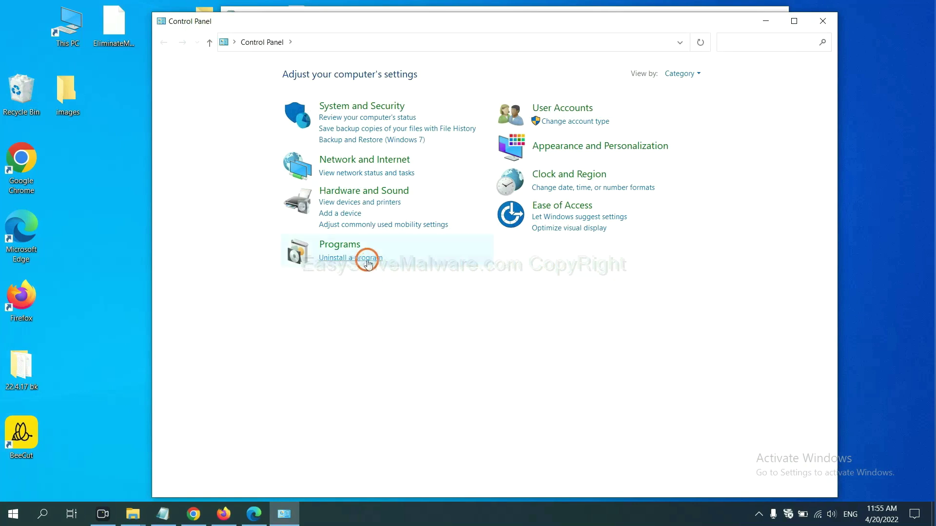
In Uninstall a program, select Xiph.Org Open Codecs, then close Programs and Features.
left_click(368, 262)
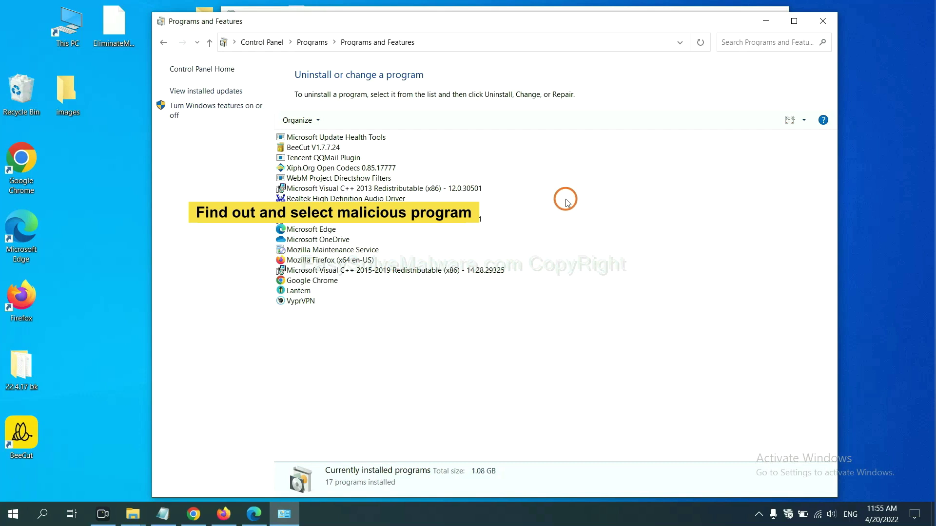
left_click(363, 168)
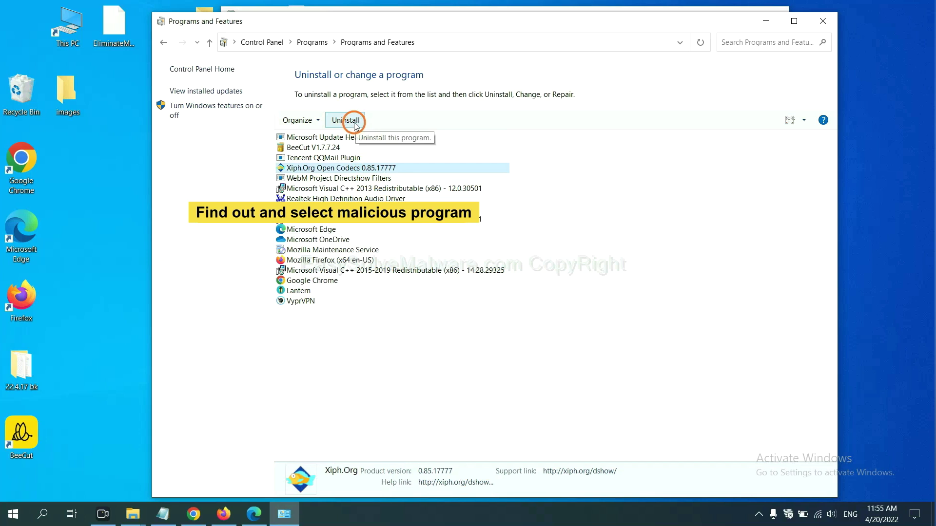
left_click(826, 24)
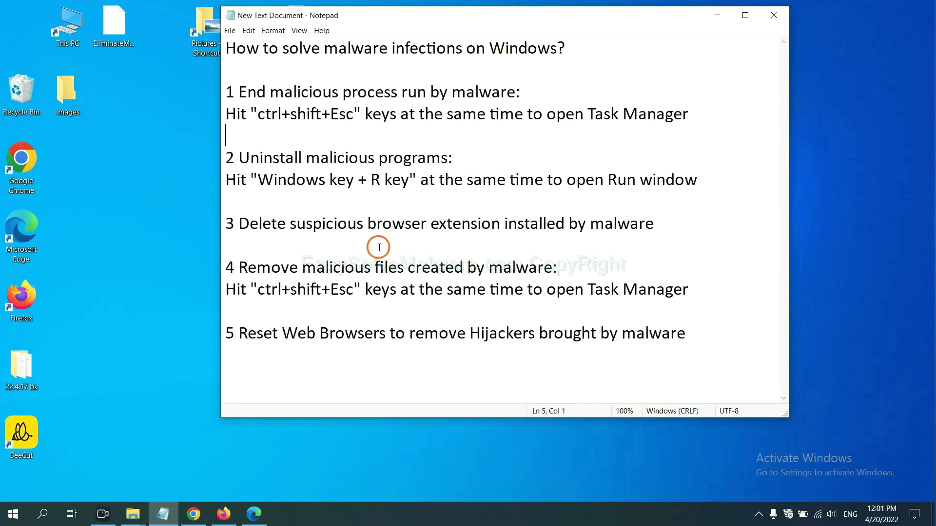
Open Chrome's Extensions page from More tools, showing the Scroll To Top extension.
left_click(194, 514)
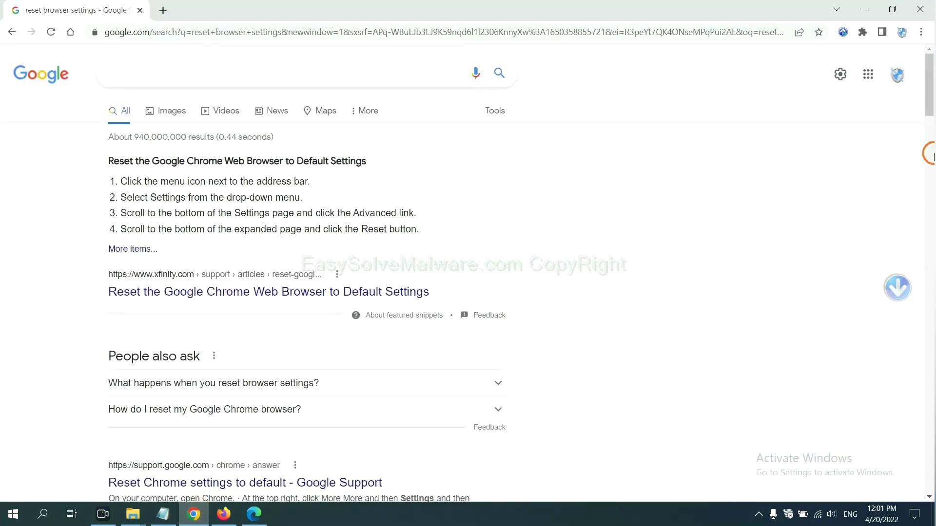
left_click(920, 33)
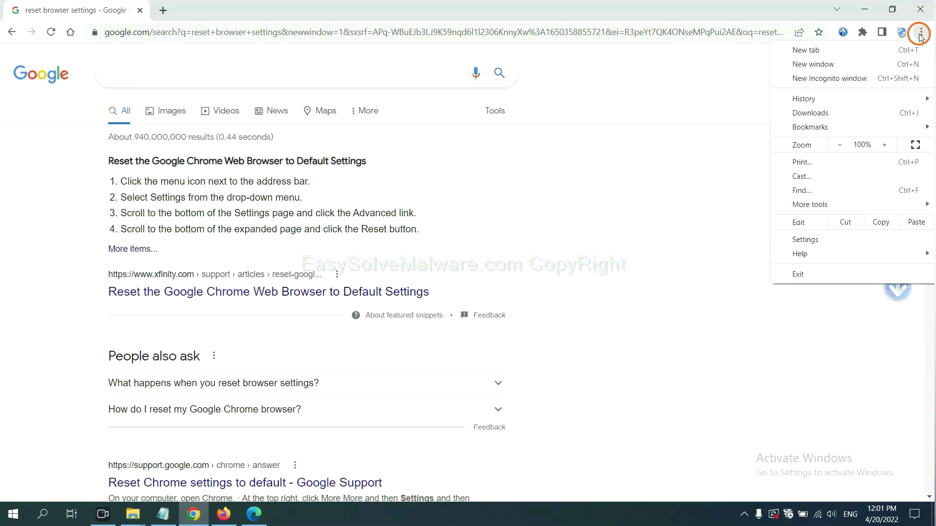
mouse_move(839, 205)
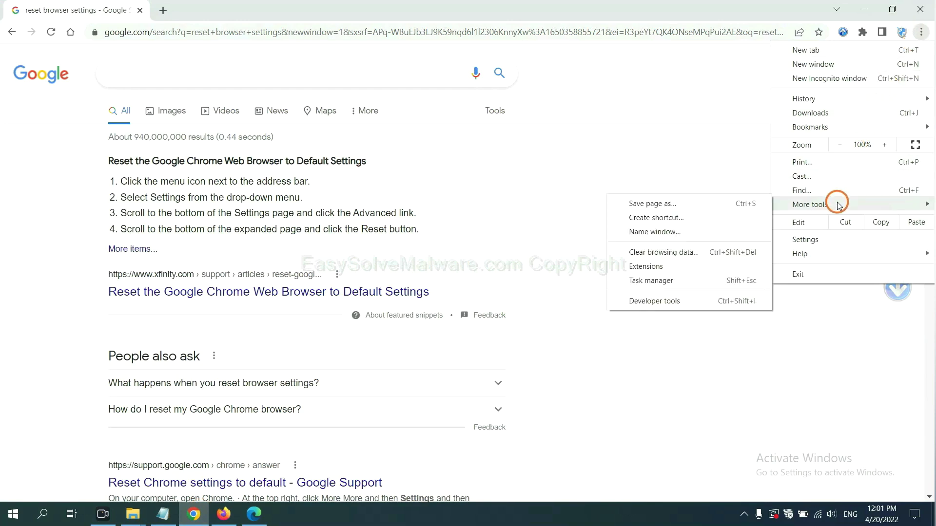
left_click(689, 266)
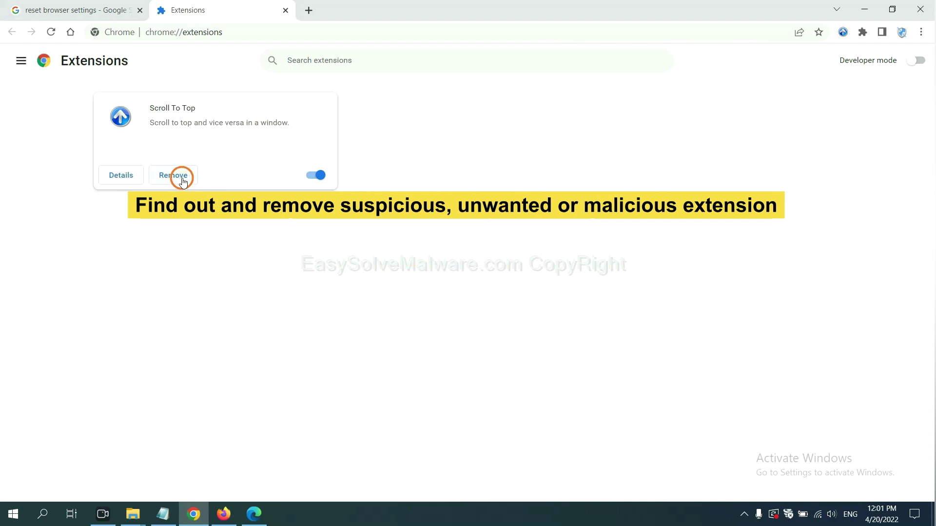
In Firefox's Add-ons and themes, show GIPHY for Firefox removal options, then switch to Edge.
left_click(222, 515)
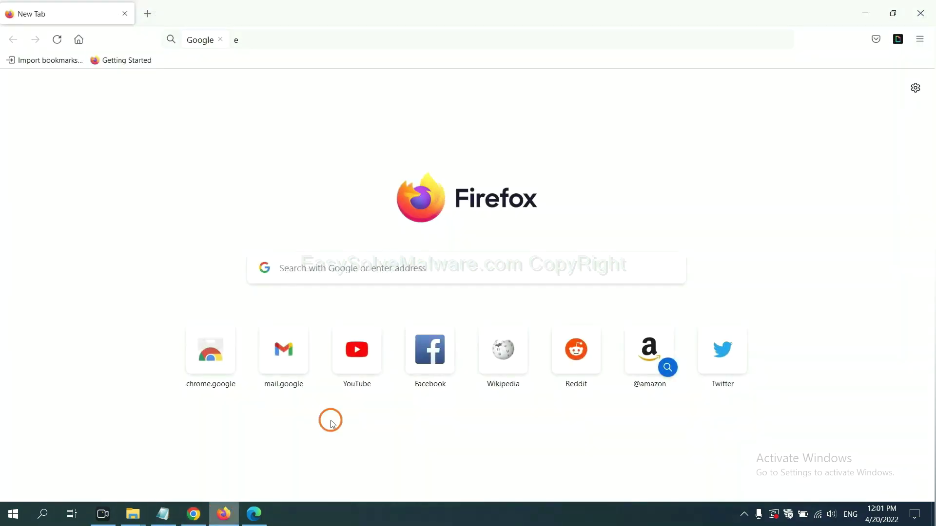
left_click(922, 39)
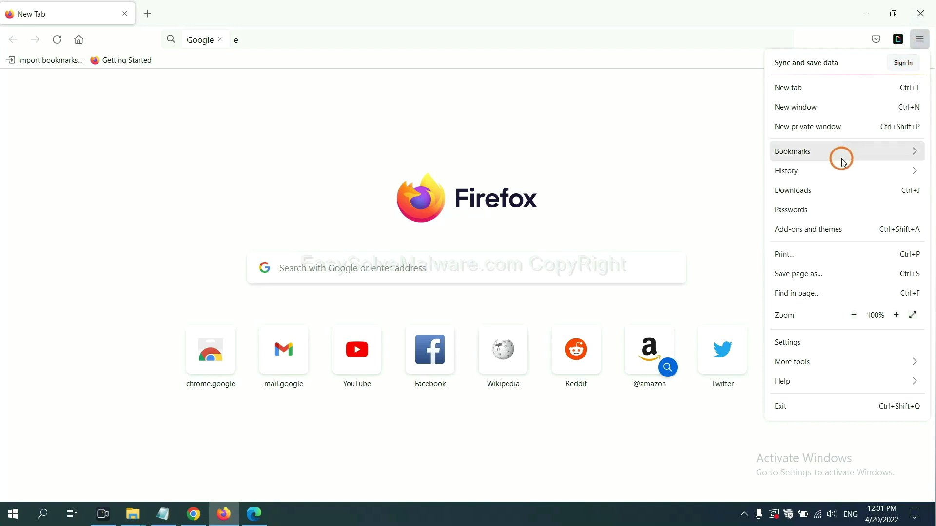
left_click(818, 236)
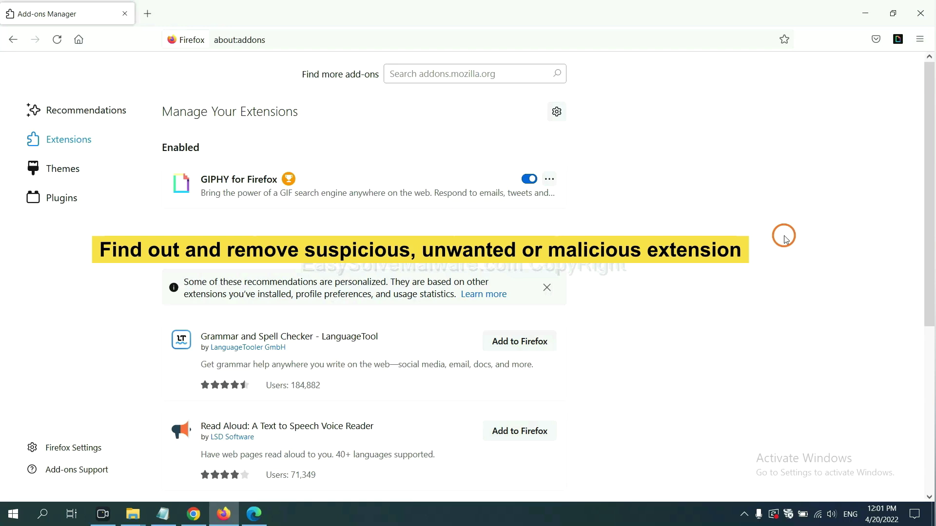
left_click(549, 179)
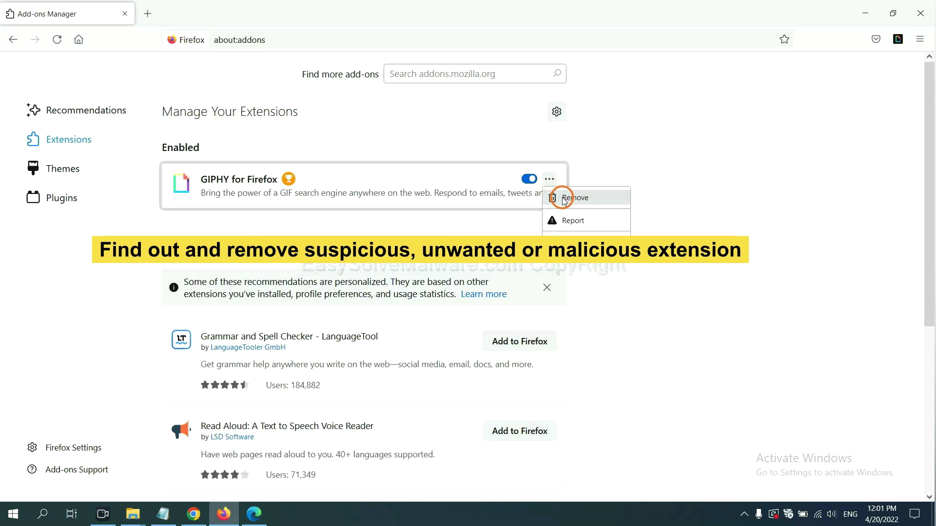
left_click(253, 518)
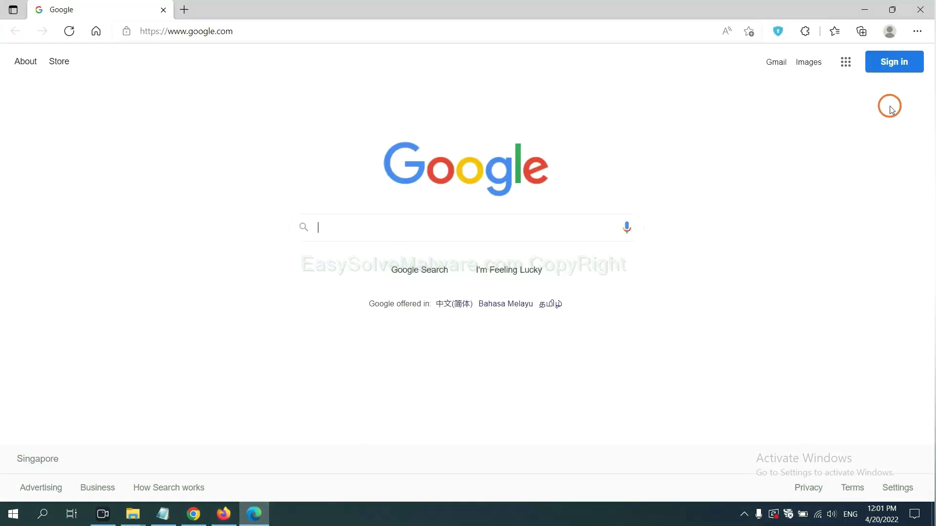
Remove the ArcVpn Free Fast VPN Proxy extension from Edge's Manage extensions page and confirm.
left_click(917, 34)
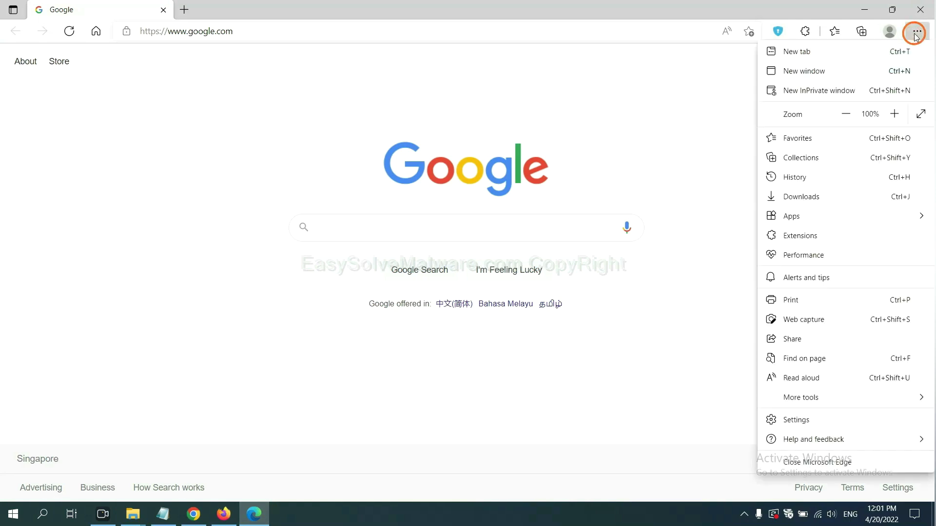
right_click(805, 238)
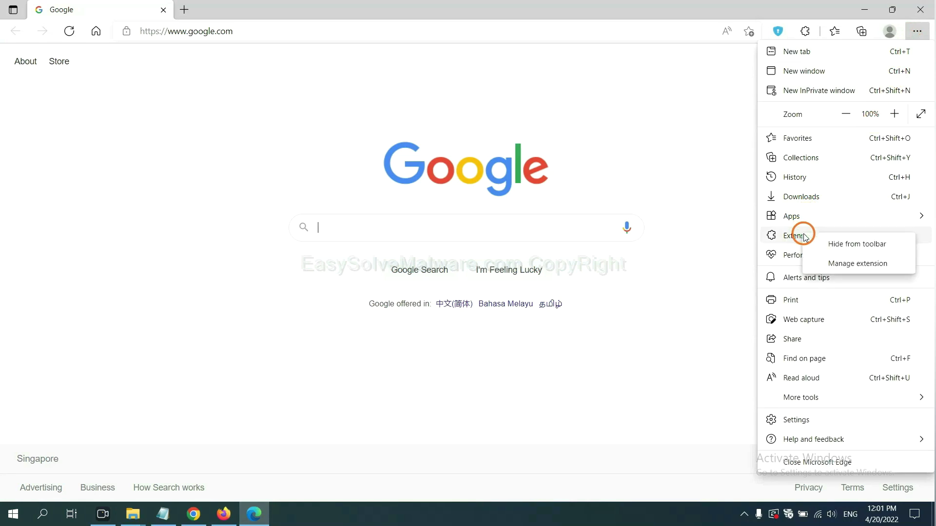
left_click(839, 263)
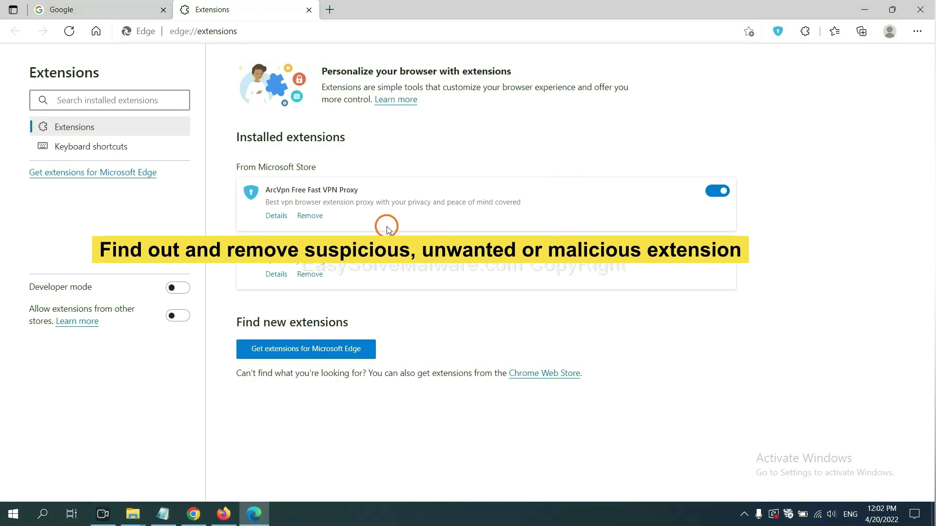
left_click(319, 218)
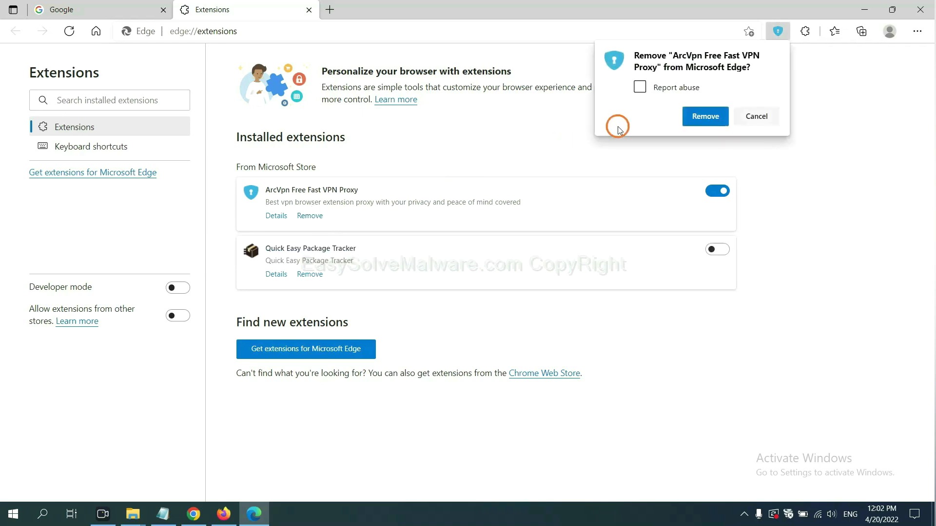
left_click(698, 119)
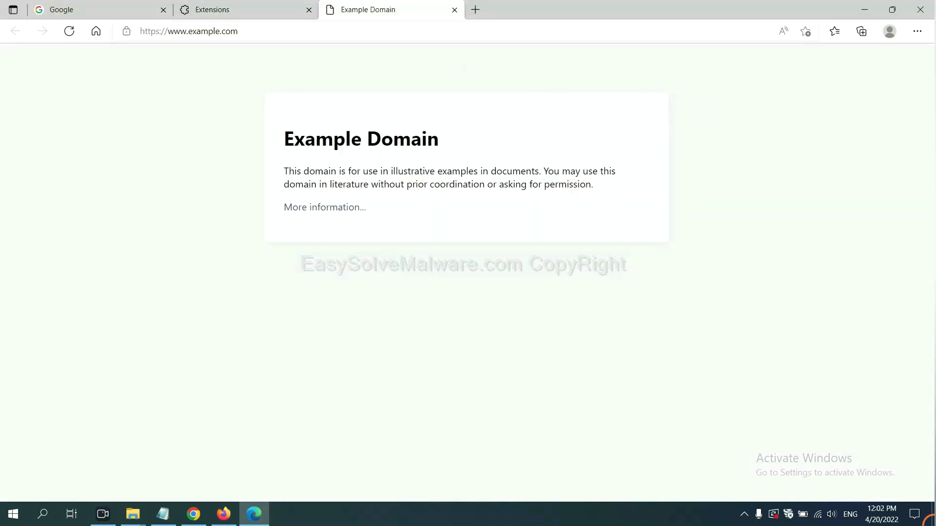
Reread step 4 of the notes, covering the Run and regedit instructions.
left_click(931, 522)
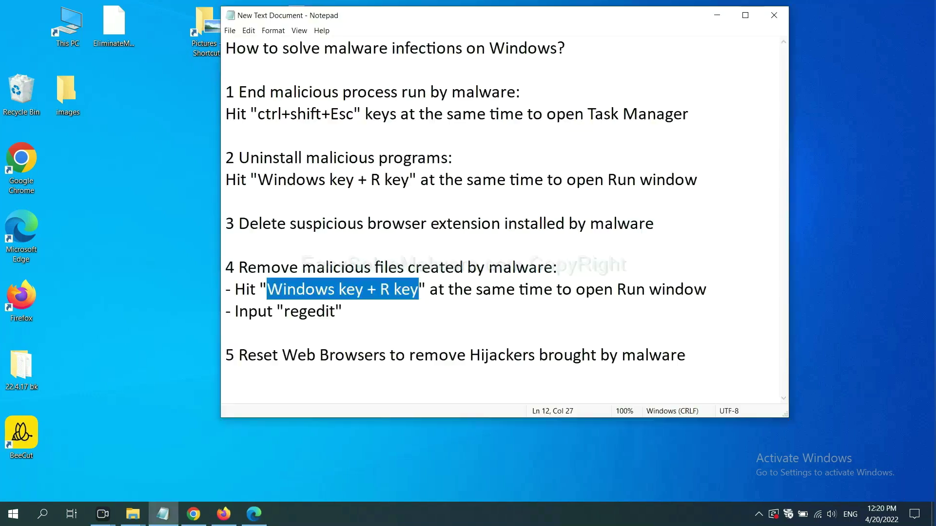
left_click(633, 282)
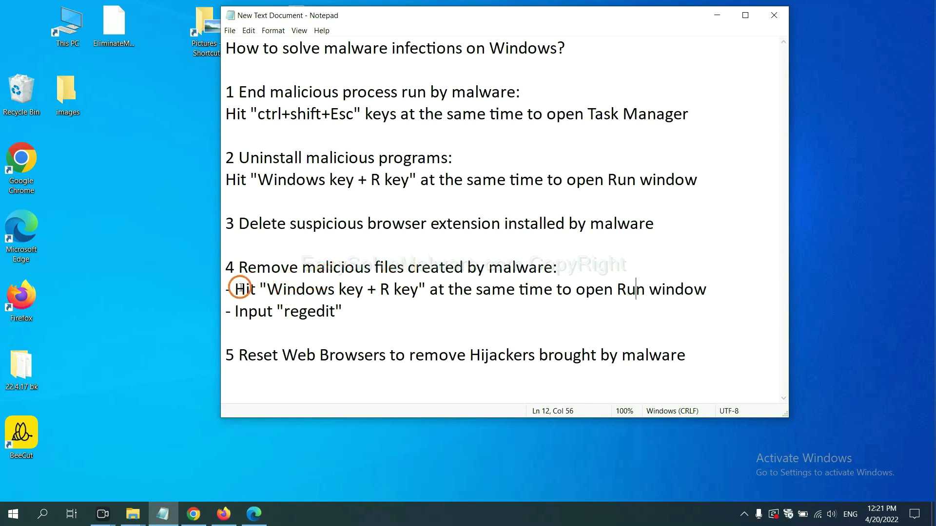
left_click_drag(240, 288, 536, 299)
left_click(536, 299)
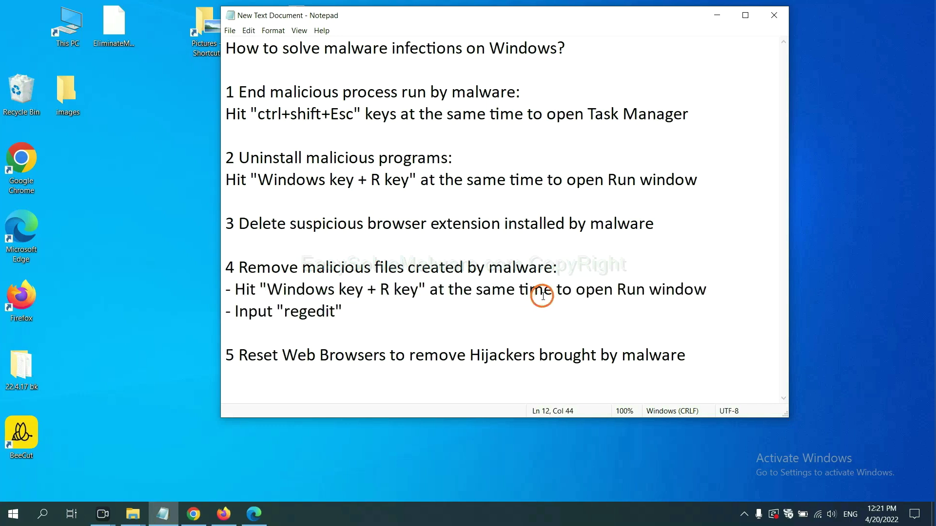
Bring up the Run dialog over the notes with 'regedit' as the command.
key("super+r")
left_click_drag(177, 373, 749, 194)
left_click(687, 252)
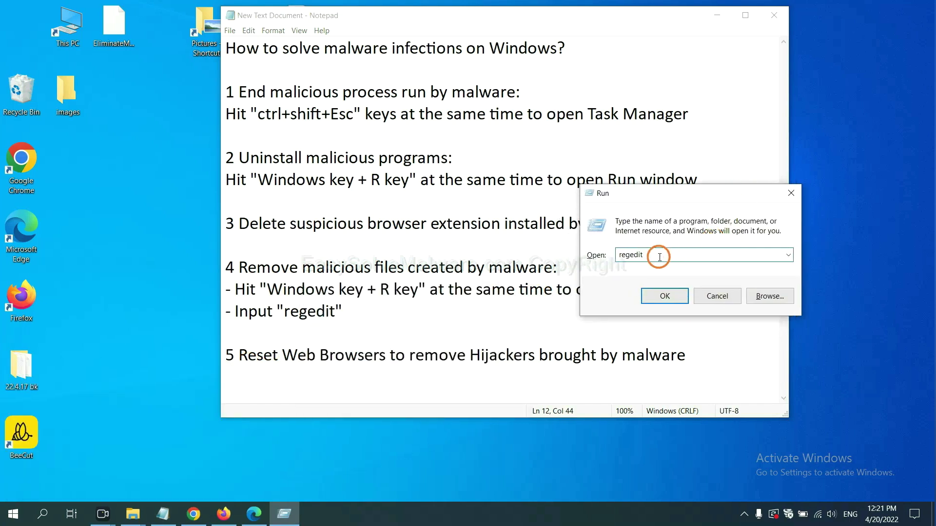
Launch Registry Editor and search for 'beecut', locating BeeCut.exe under FEATURE_BROWSER_EMULATION.
left_click(662, 294)
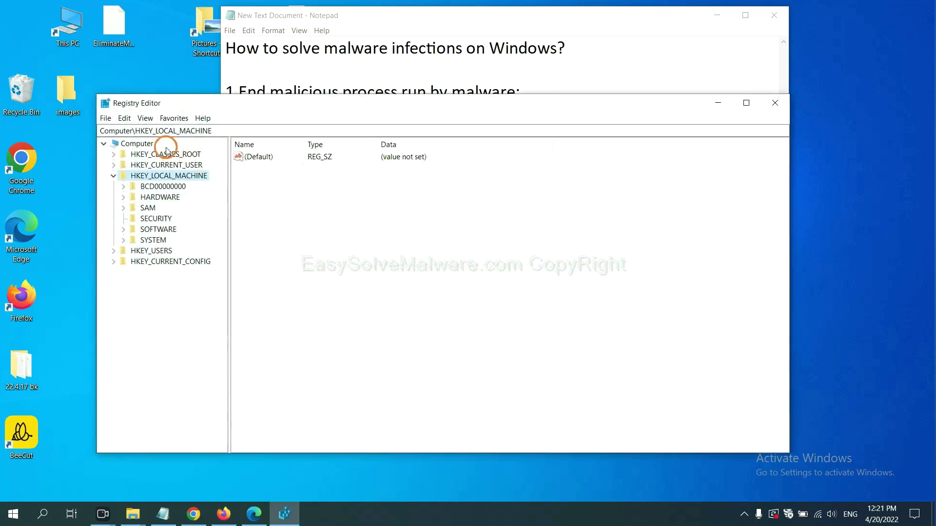
left_click(131, 121)
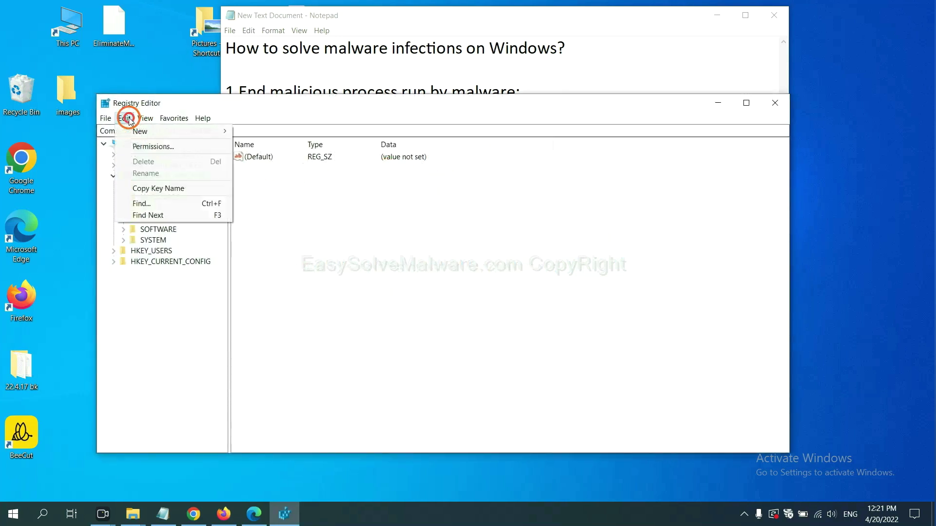
left_click(163, 203)
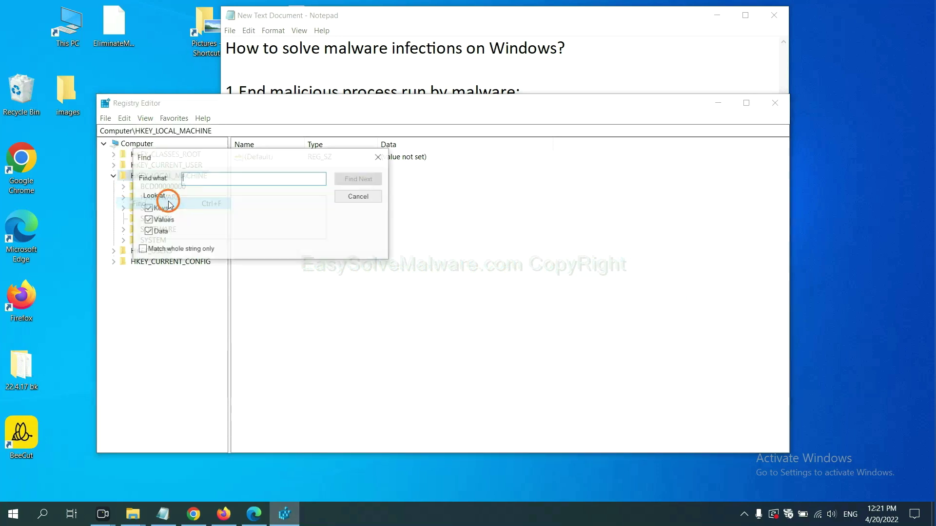
left_click_drag(261, 147, 344, 173)
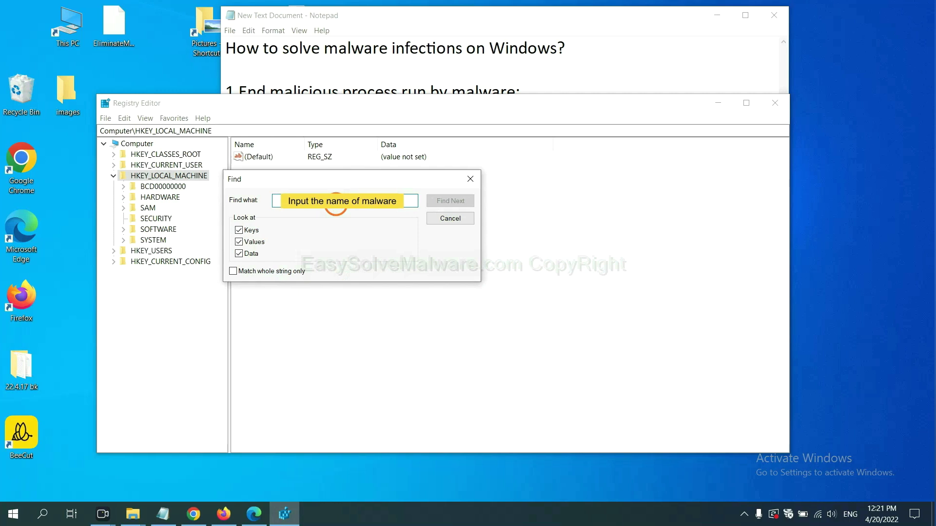
type("beecut")
left_click(448, 202)
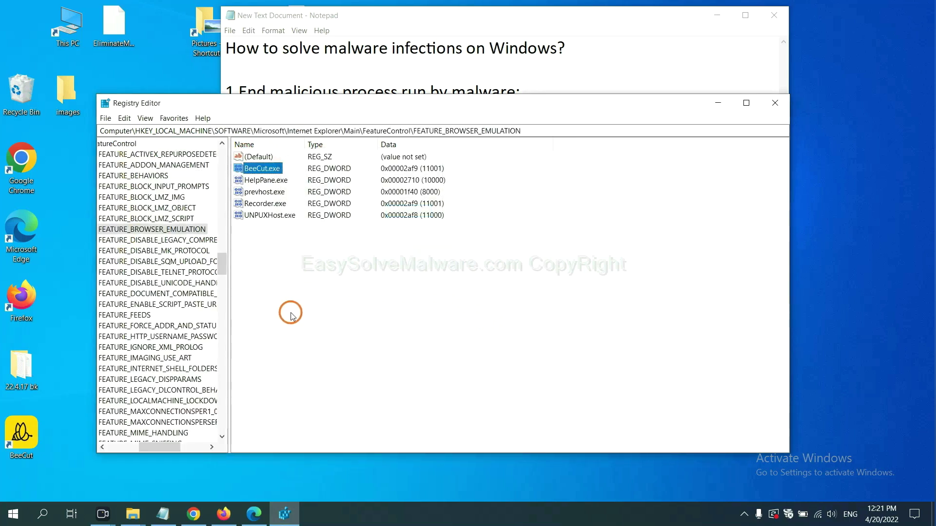
mouse_move(156, 449)
left_mouse_down()
mouse_move(135, 445)
mouse_move(147, 444)
left_mouse_up()
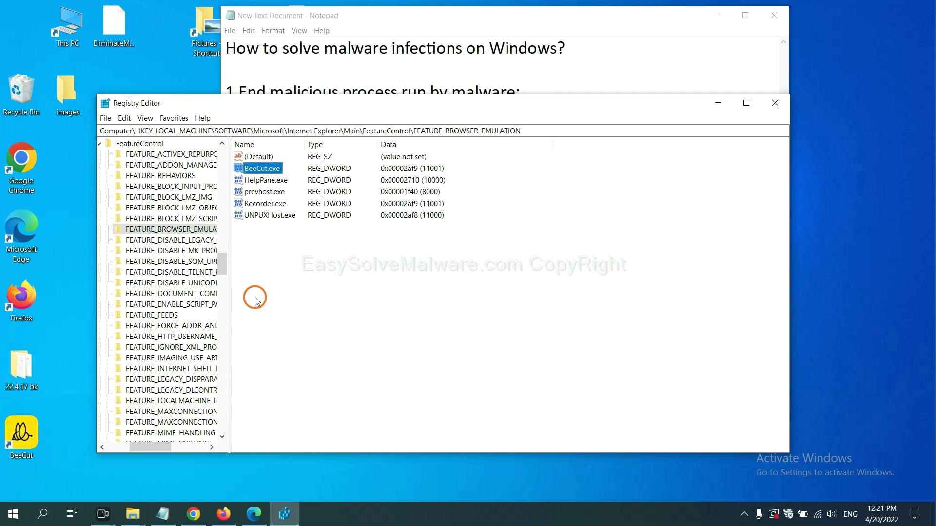
right_click(189, 232)
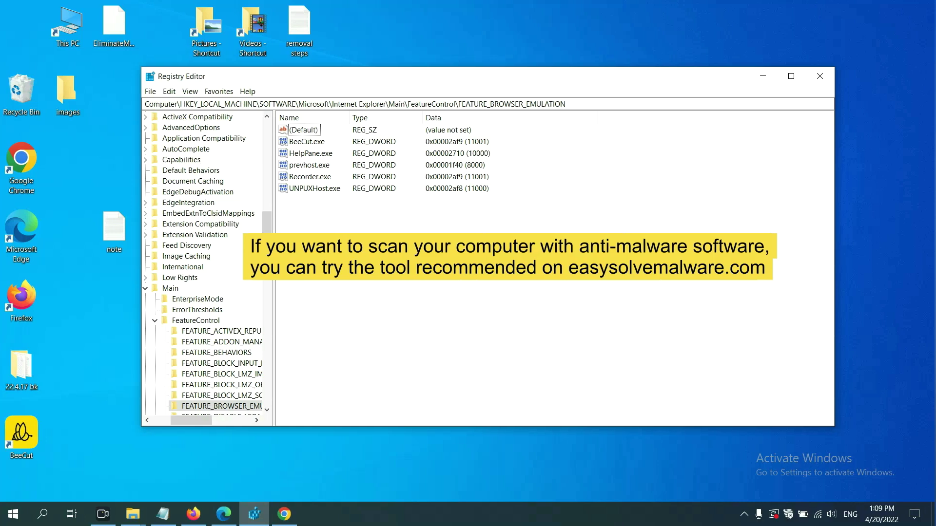
Scroll through the easysolvemalware.com removal guide in Chrome, then return to step 5 of the notes.
left_click(291, 520)
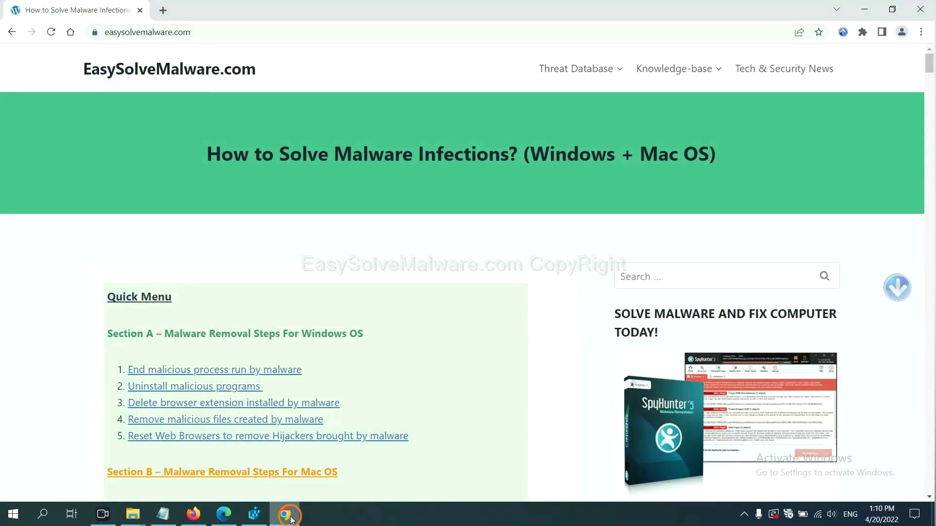
scroll(676, 331, "down", 1)
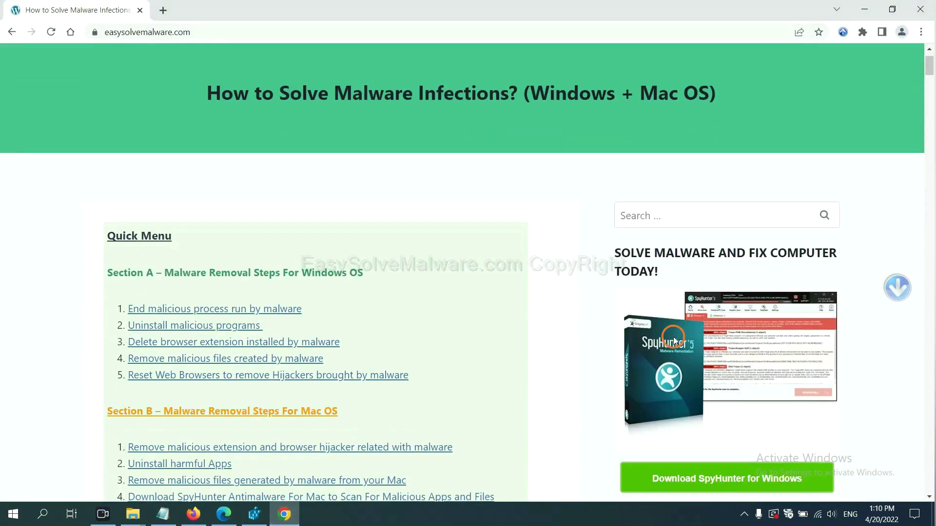
scroll(674, 340, "up", 1)
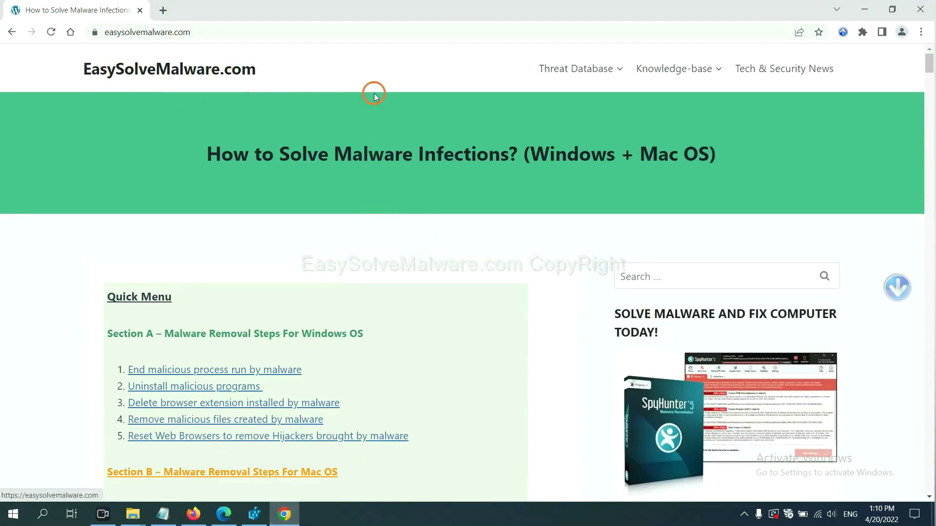
scroll(774, 358, "down", 3)
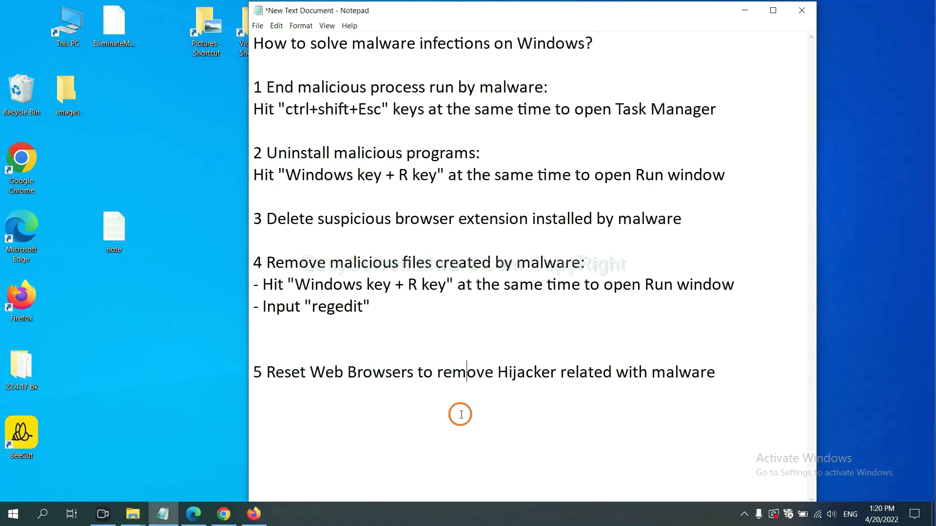
Search Chrome's settings for 'reset' and request restoring settings to their original defaults.
left_click(461, 415)
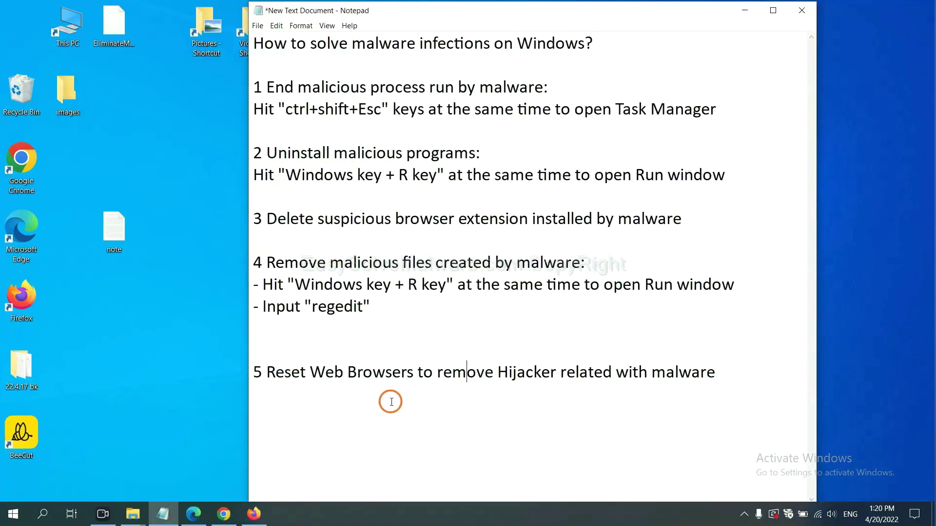
left_click(224, 515)
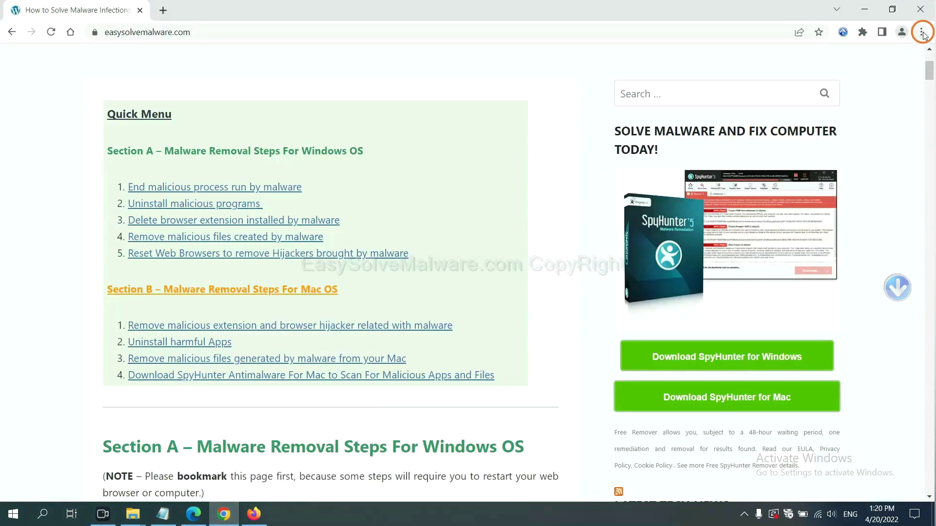
left_click(921, 32)
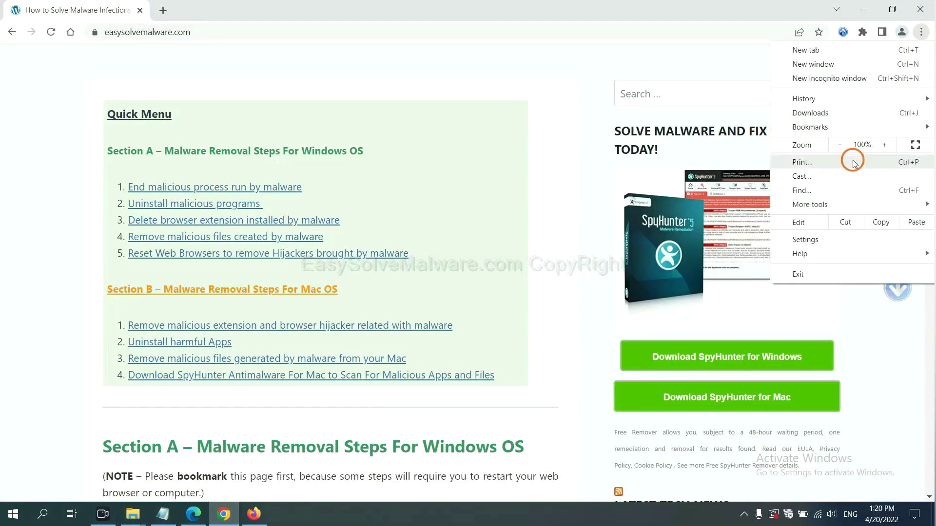
left_click(811, 239)
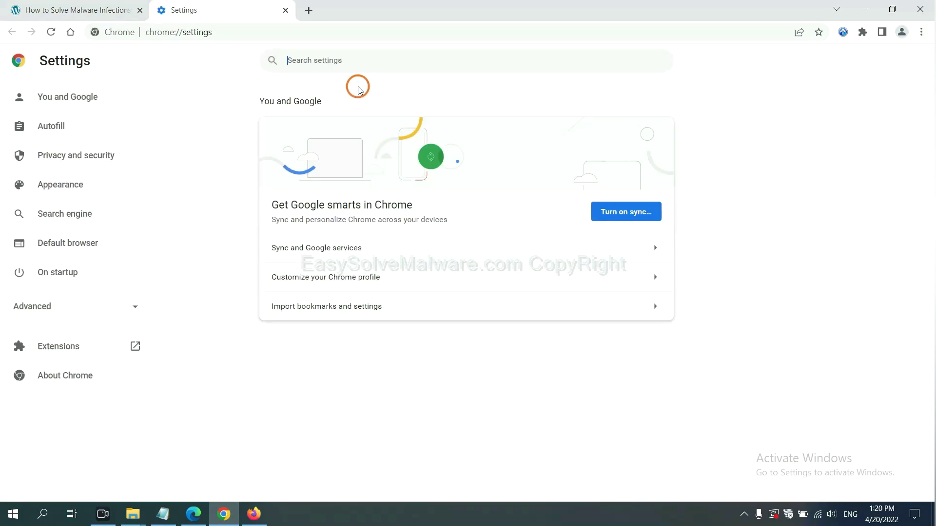
left_click(362, 68)
type("reset")
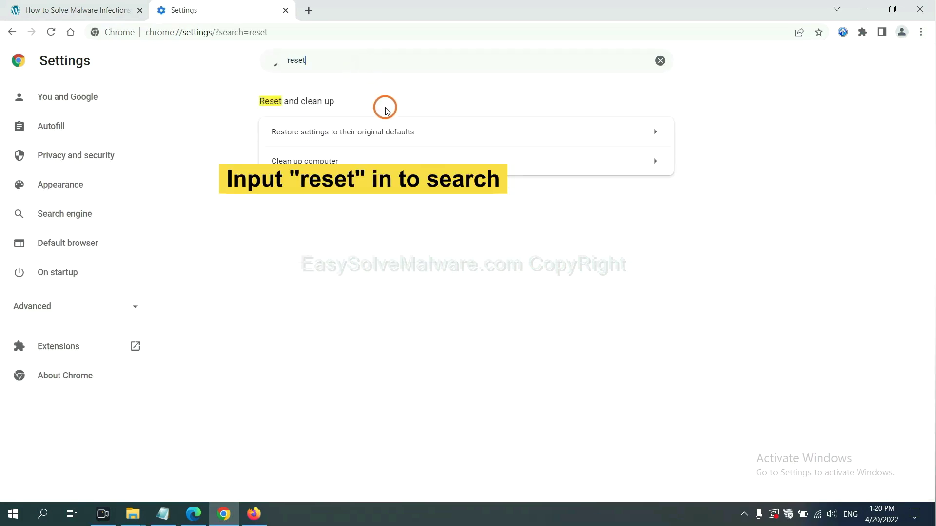
left_click(400, 132)
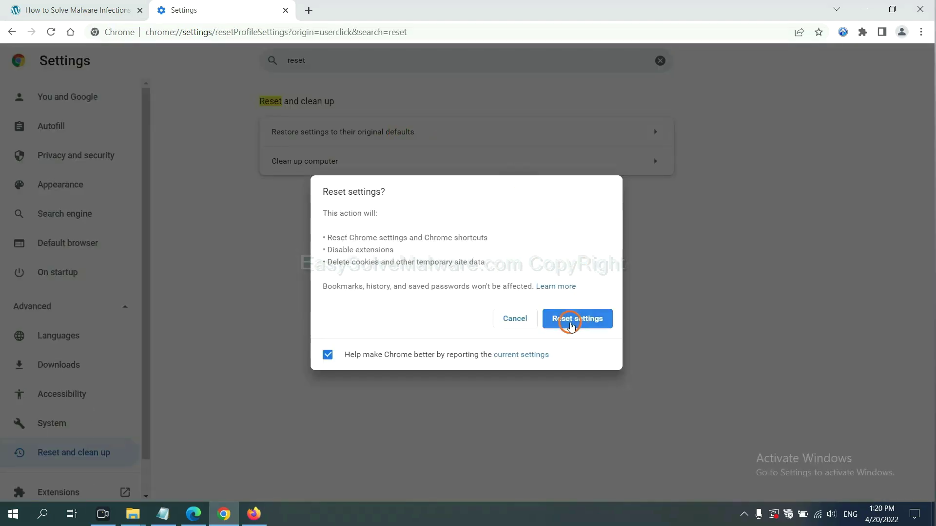
Refresh Firefox to its defaults from the Troubleshooting Information page and confirm.
left_click(257, 509)
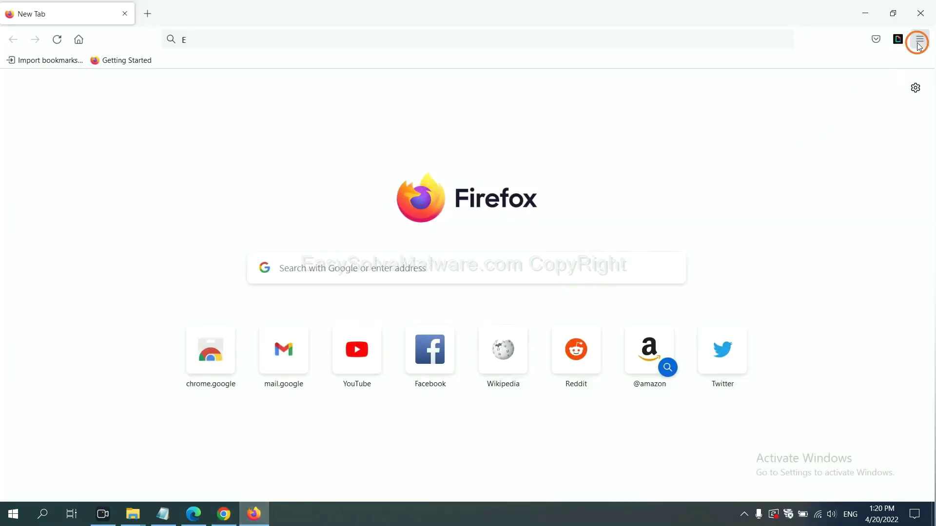
left_click(919, 41)
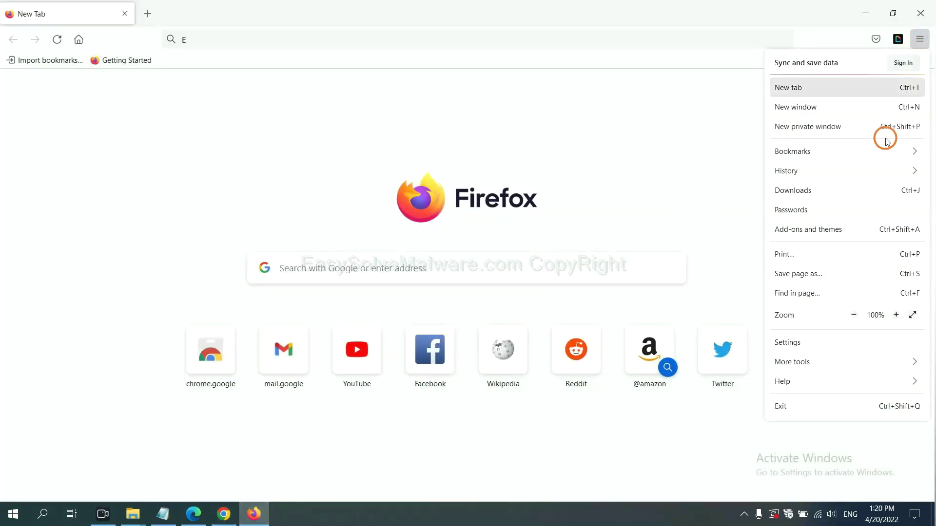
left_click(804, 380)
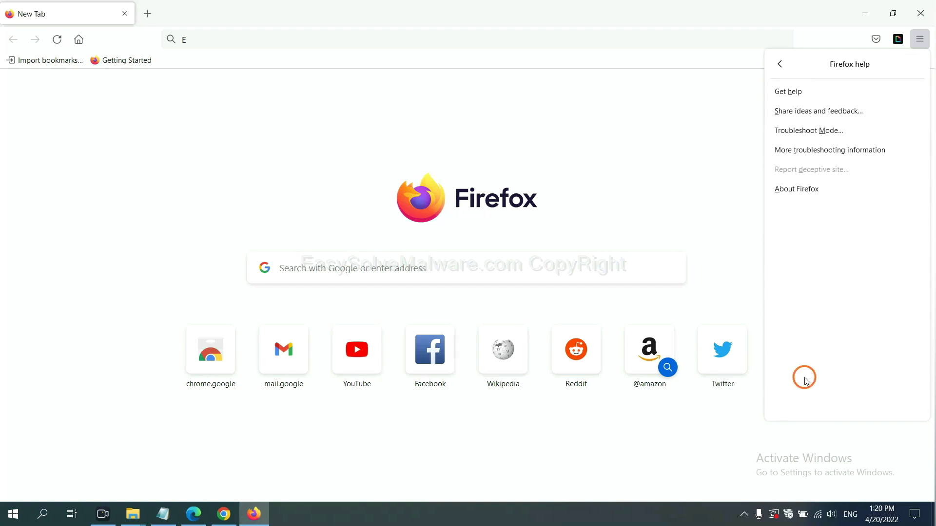
left_click(821, 154)
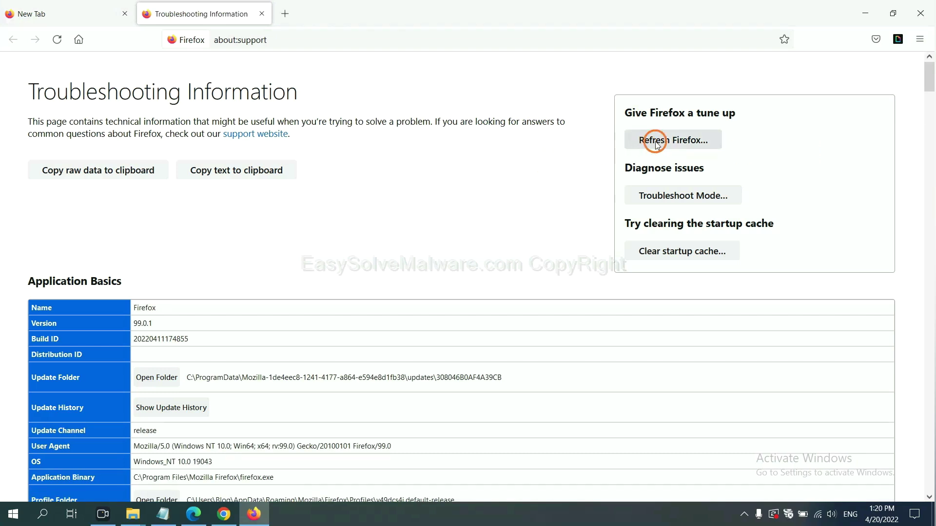
left_click(656, 143)
left_click(507, 146)
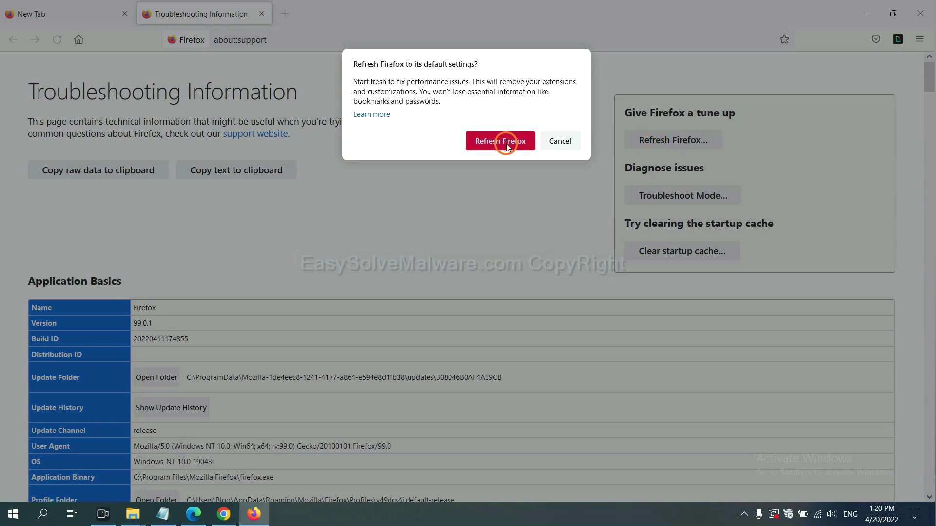
left_click(194, 515)
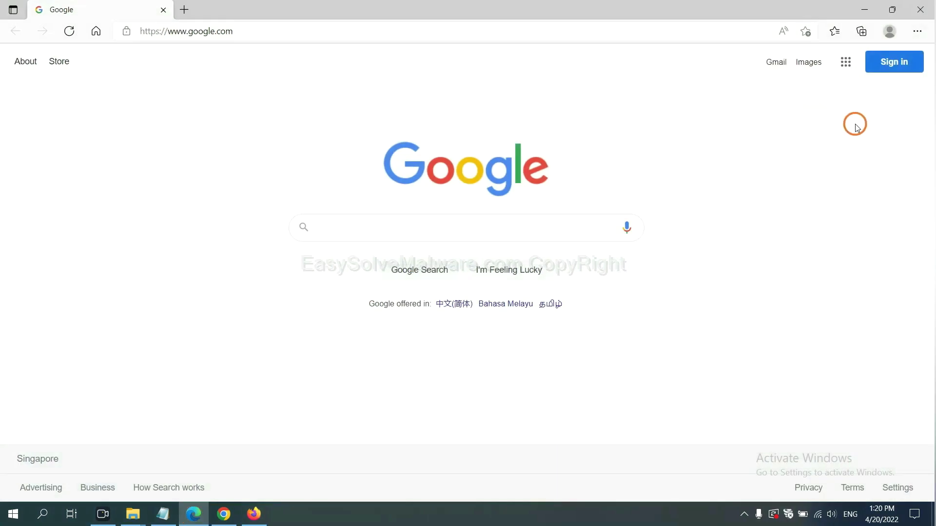
Search Edge's settings for 'reset' and request restoring settings to their default values.
left_click(917, 31)
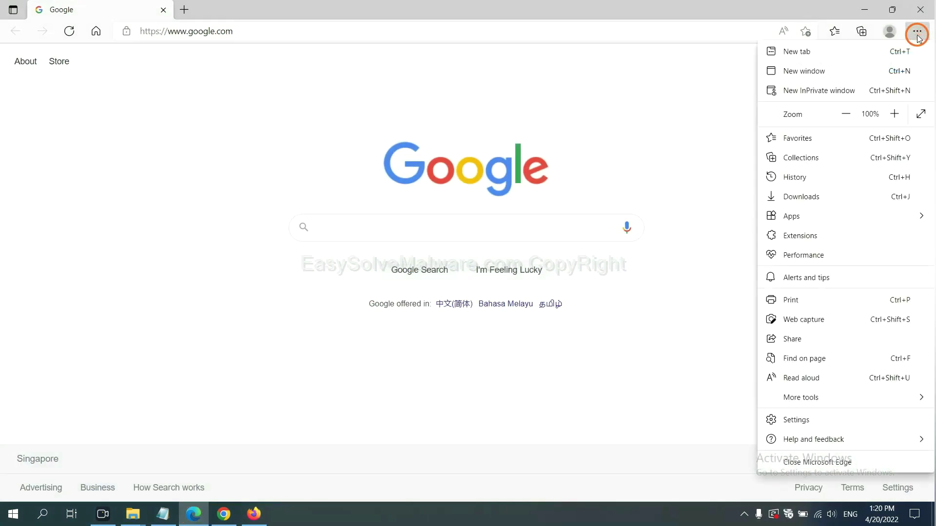
left_click(806, 420)
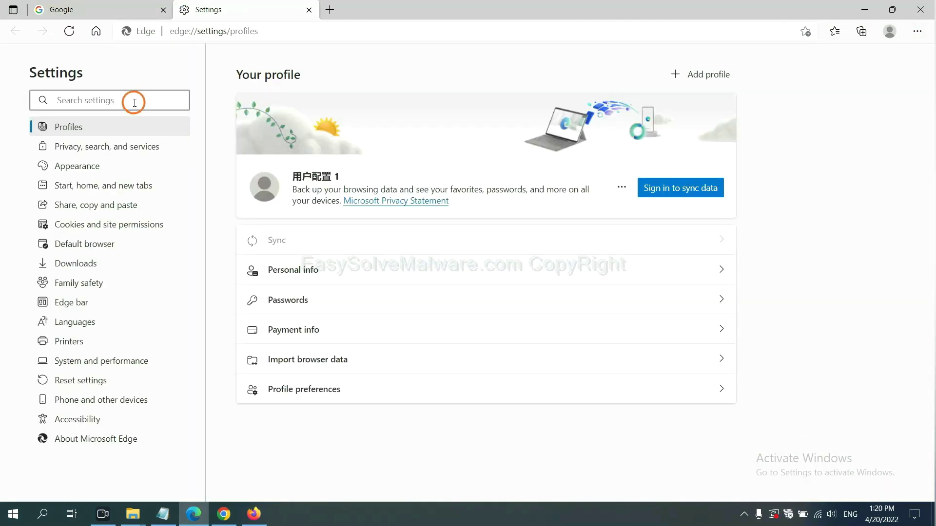
type("re")
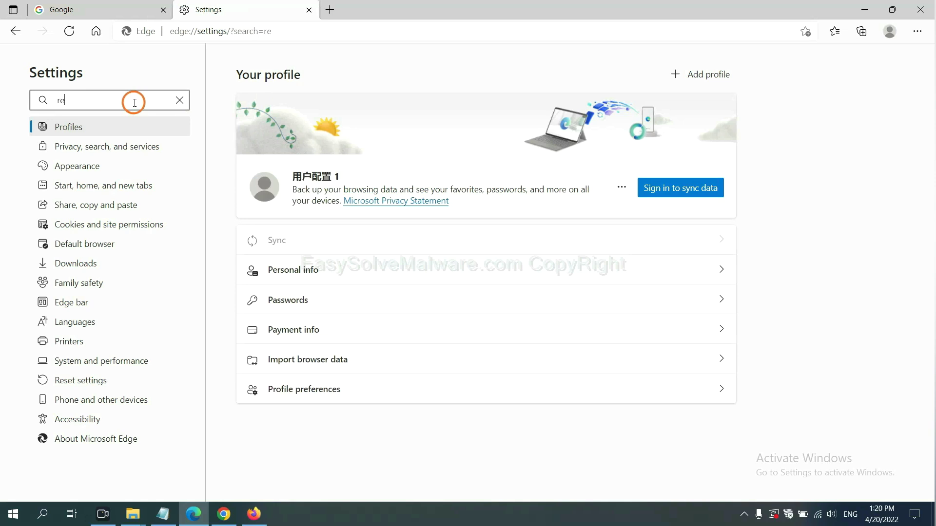
type("set")
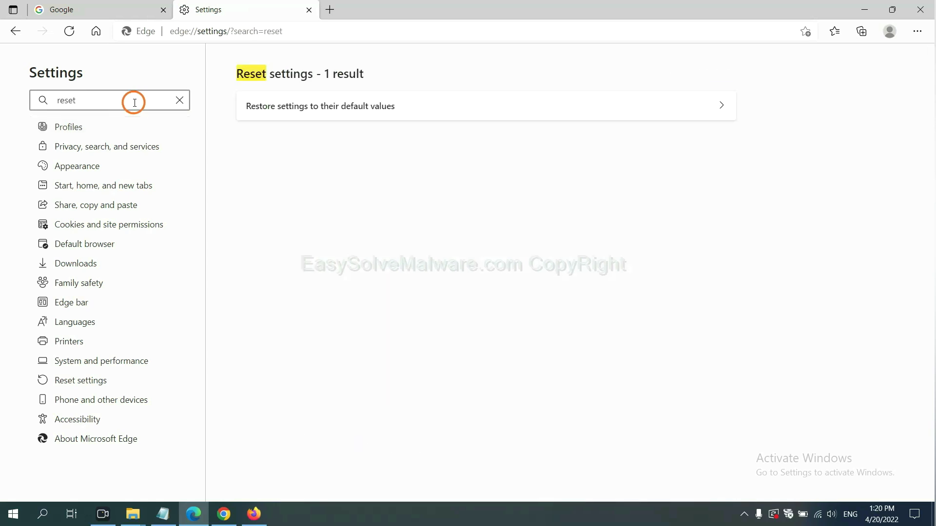
left_click(327, 105)
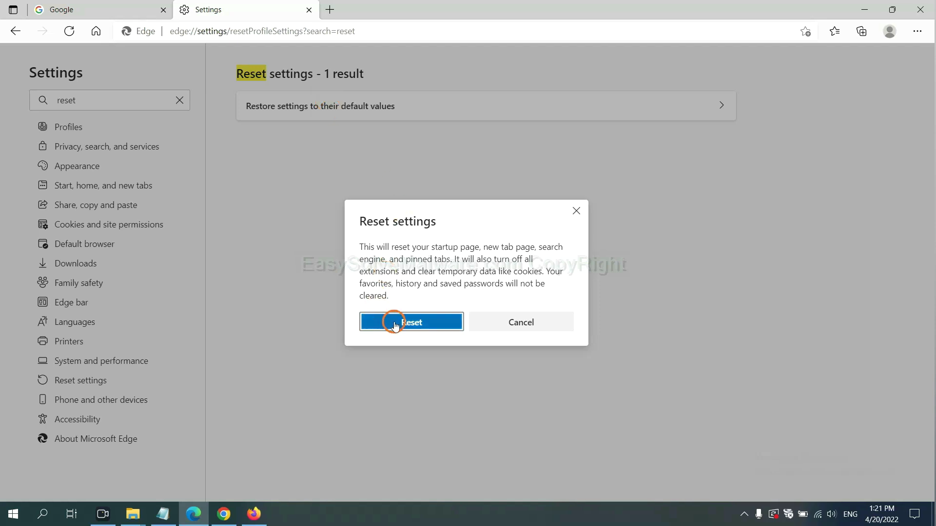